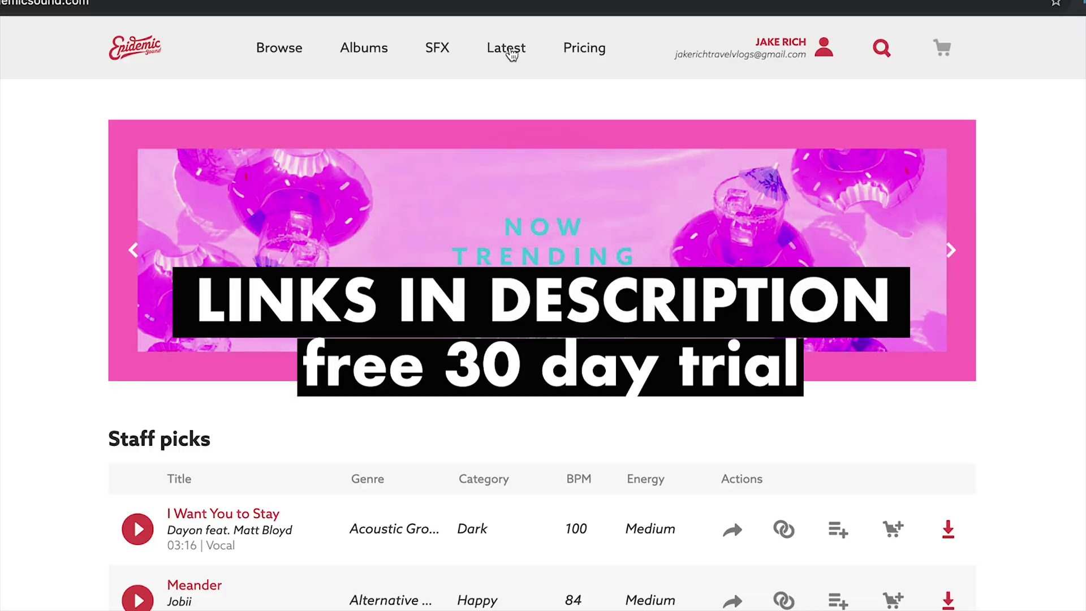
- Preview 'Love Me like a Stranger' from Epidemic Sound's Latest tracks while browsing the list
click(507, 54)
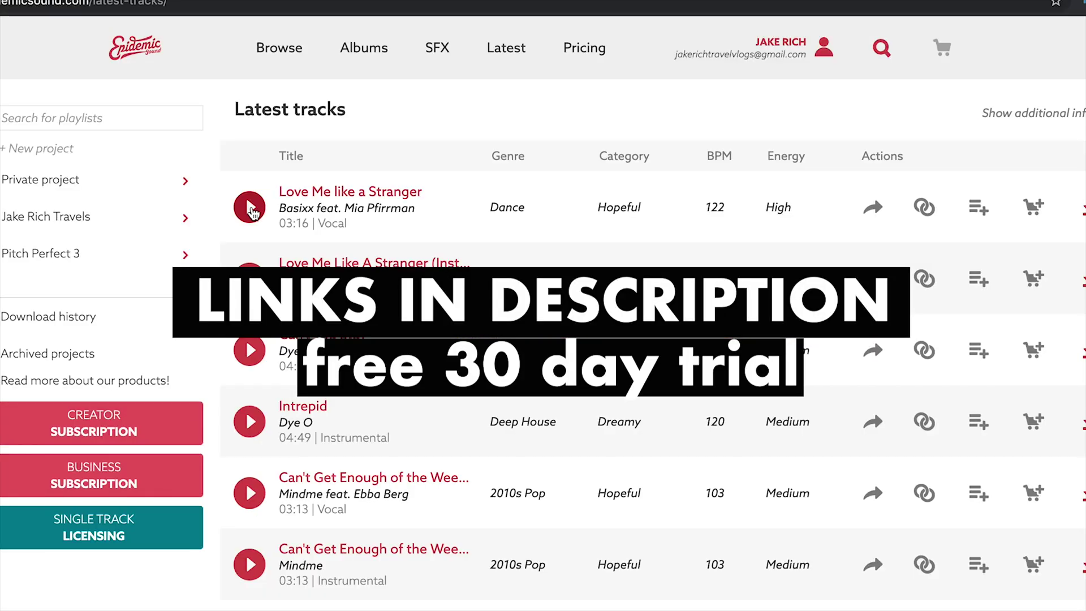
click(250, 207)
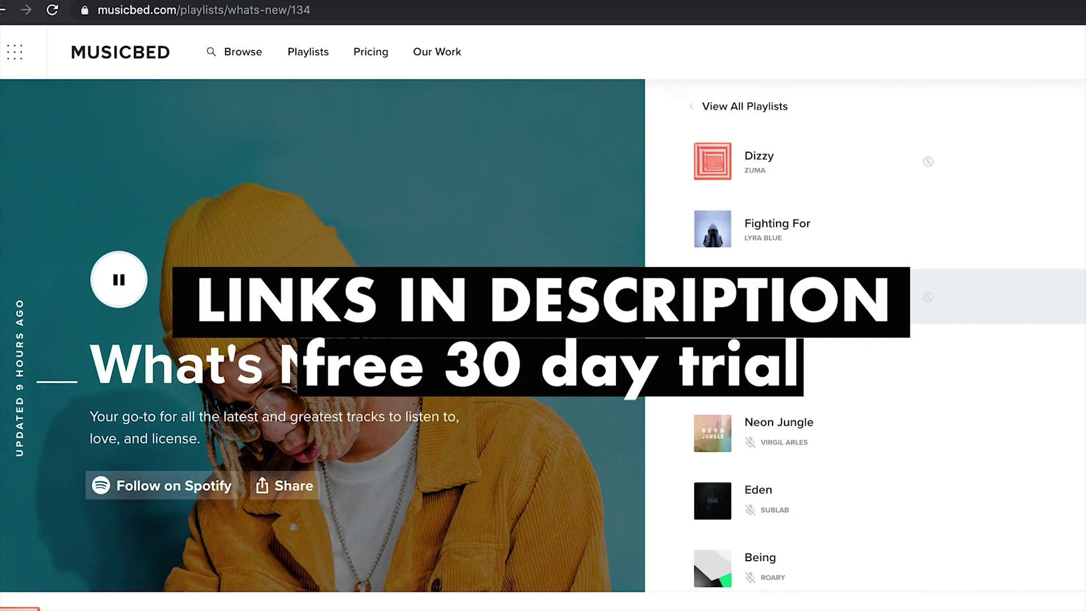
scroll(882, 339, down, 5)
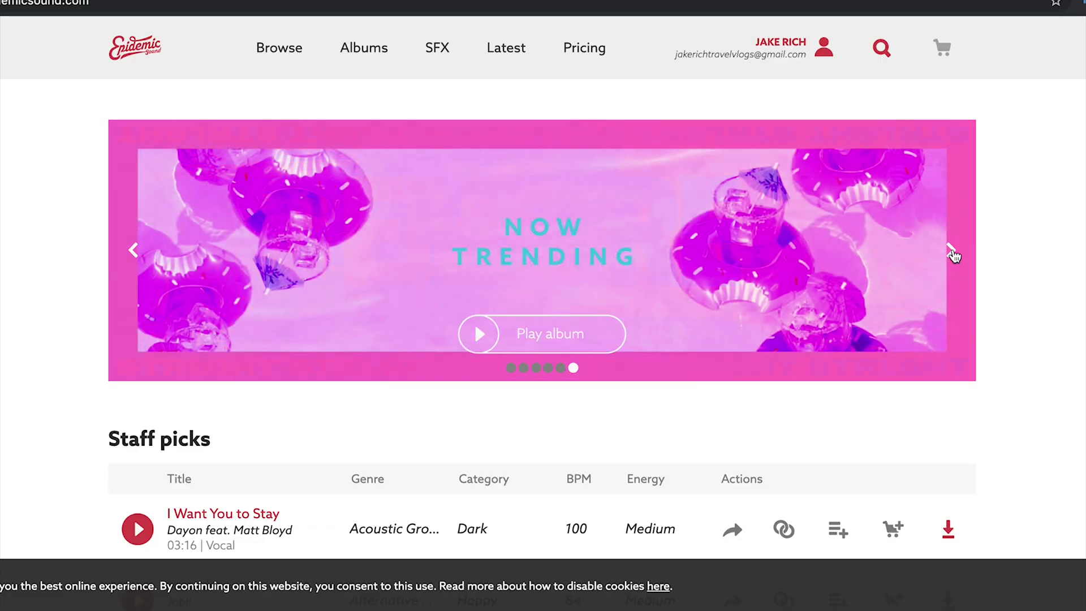
click(949, 249)
scroll(968, 288, down, 7)
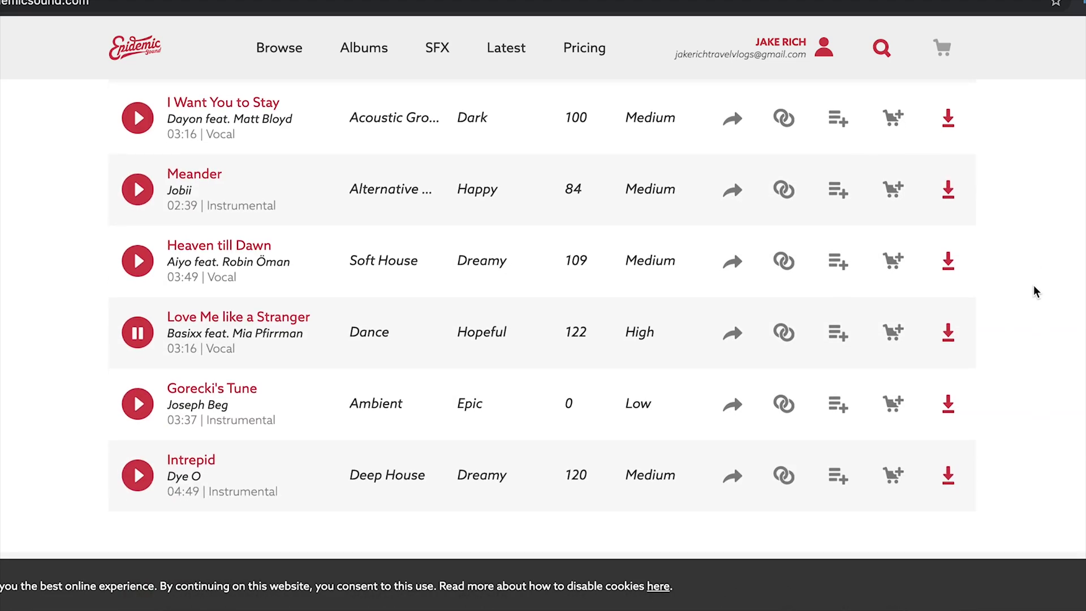
scroll(1035, 291, down, 2)
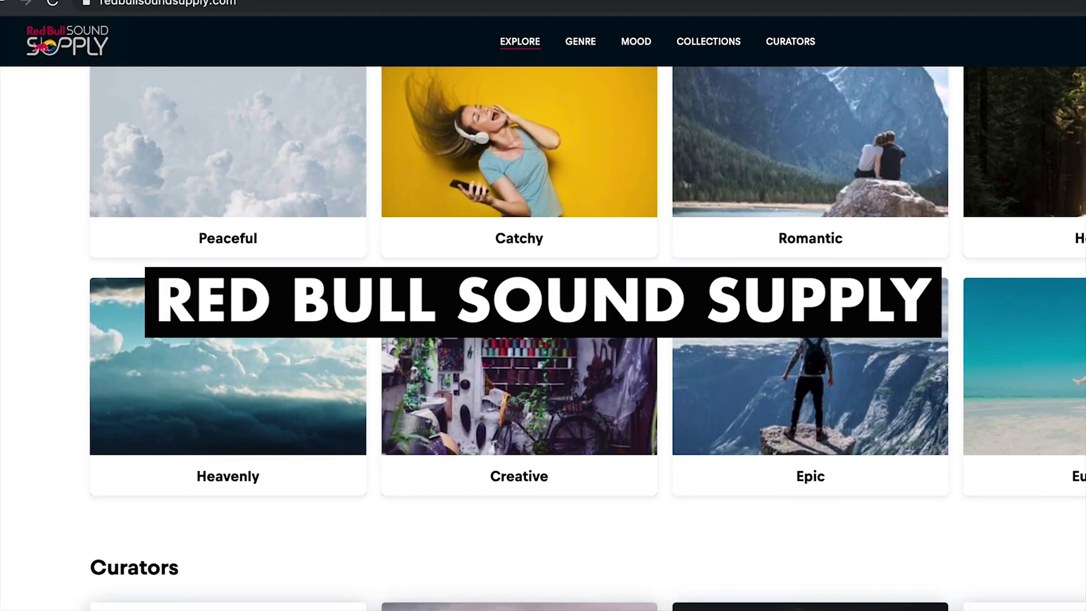
- Scroll through the Red Bull Sound Supply pages down to the Travel Vibes tracks
scroll(582, 338, down, 2)
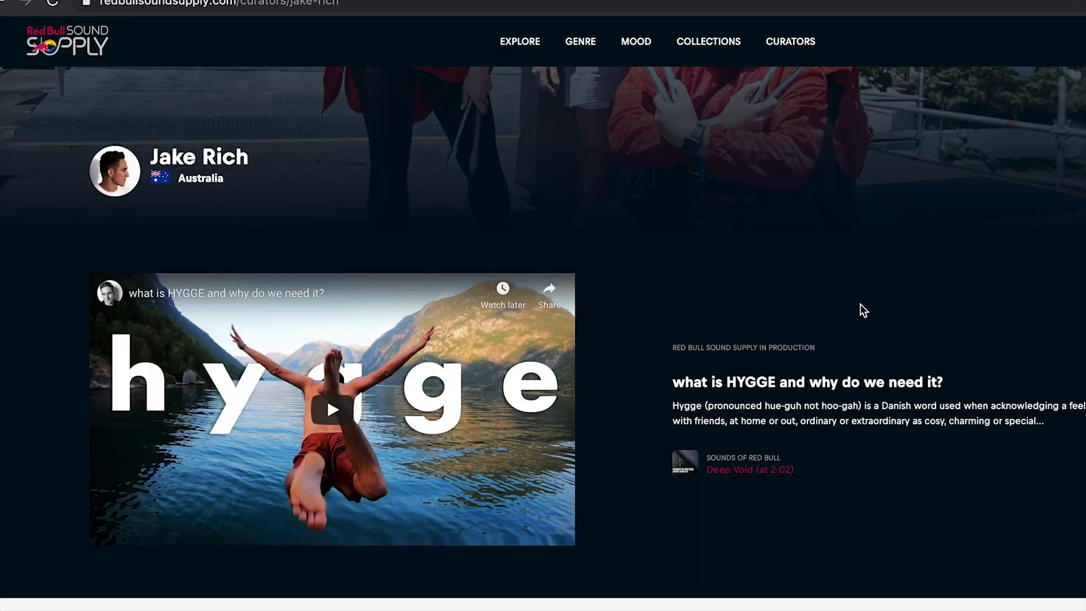
scroll(860, 304, up, 5)
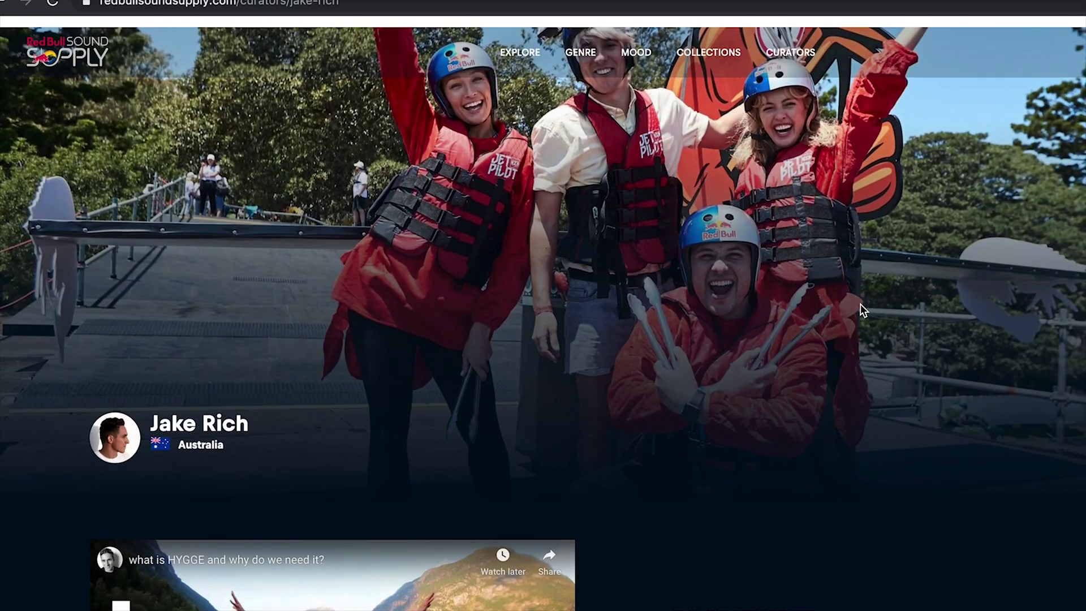
scroll(865, 313, down, 4)
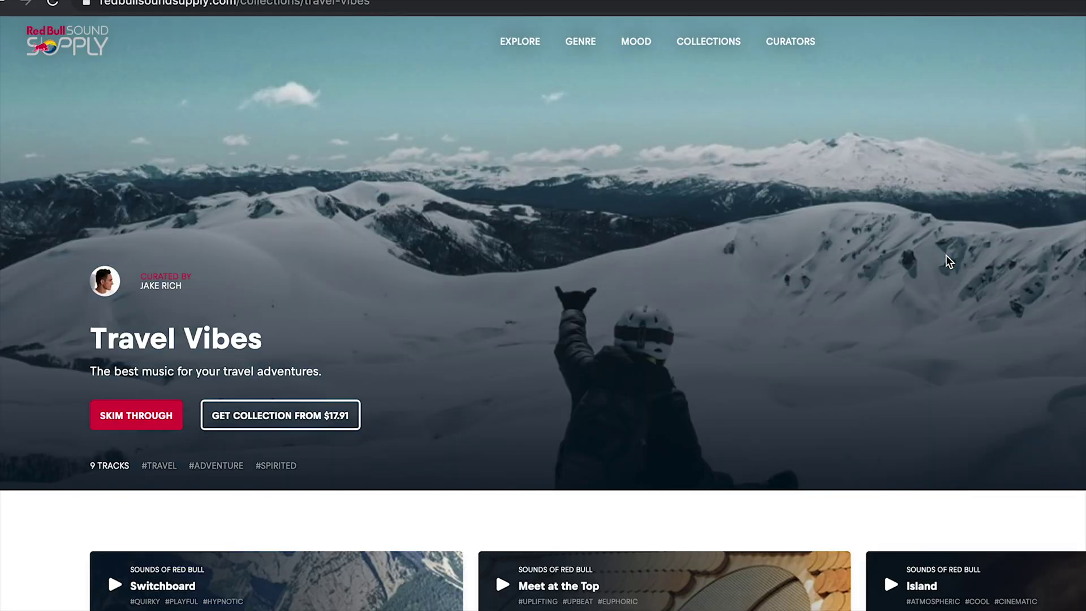
scroll(947, 257, down, 3)
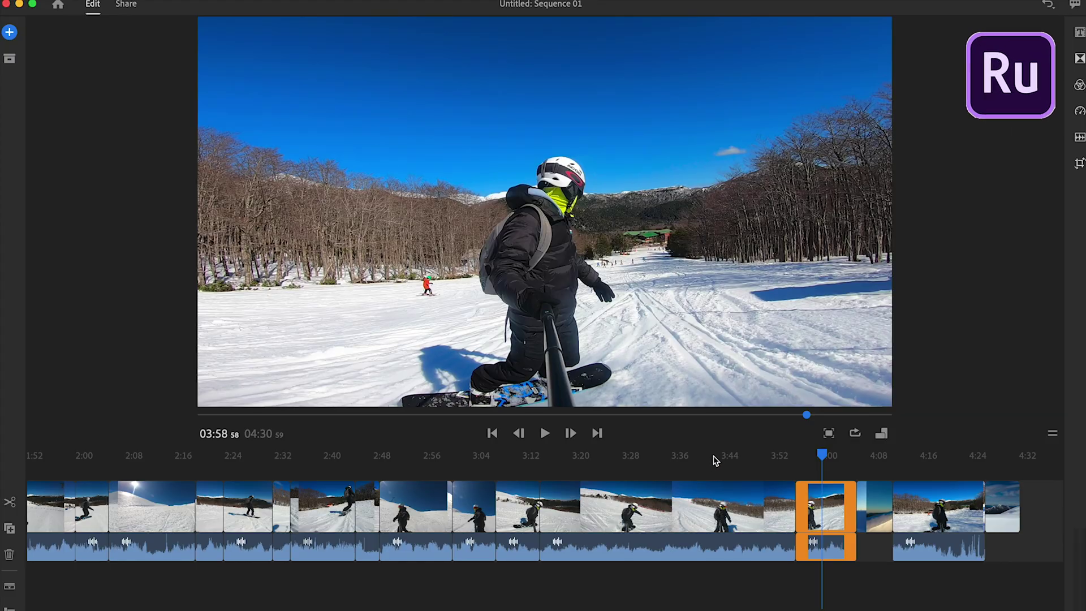
click(714, 457)
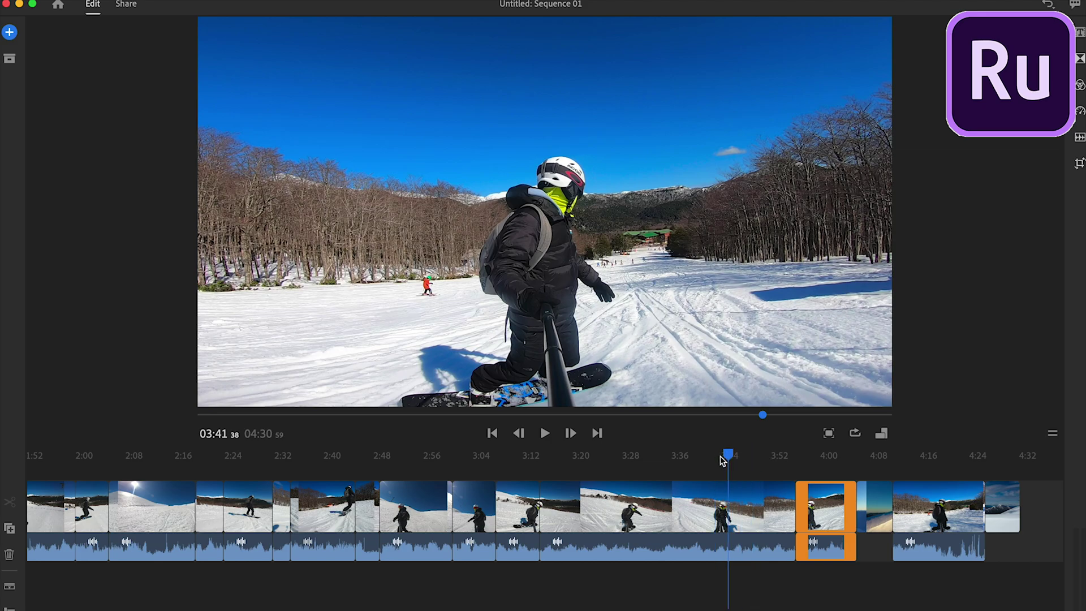
- Play the riding shot from about 3:27 and split it at 3:30
click(643, 456)
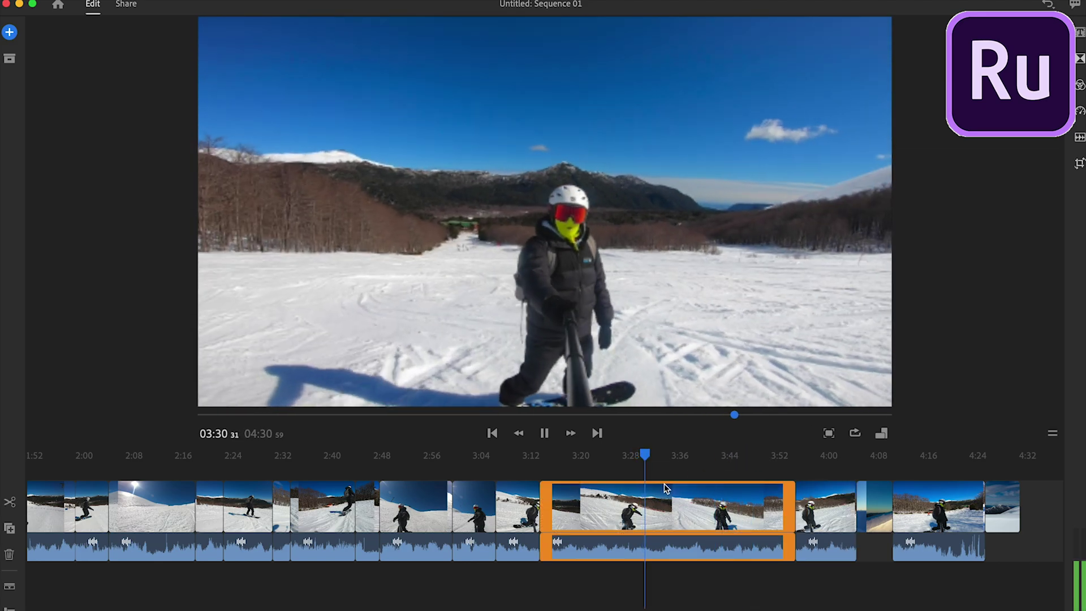
drag(644, 456, 625, 458)
click(630, 458)
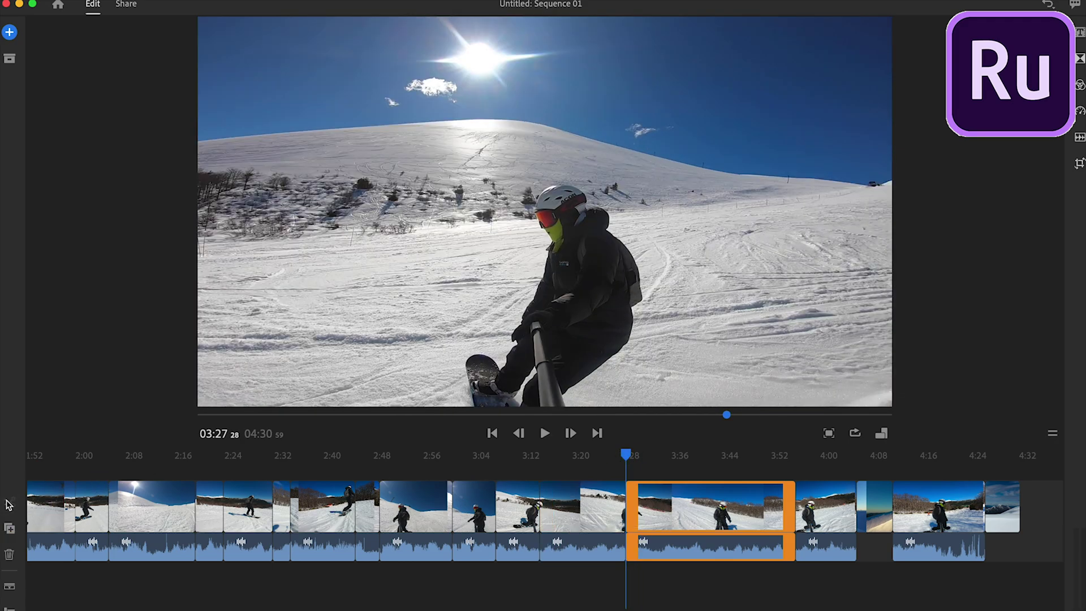
key(space)
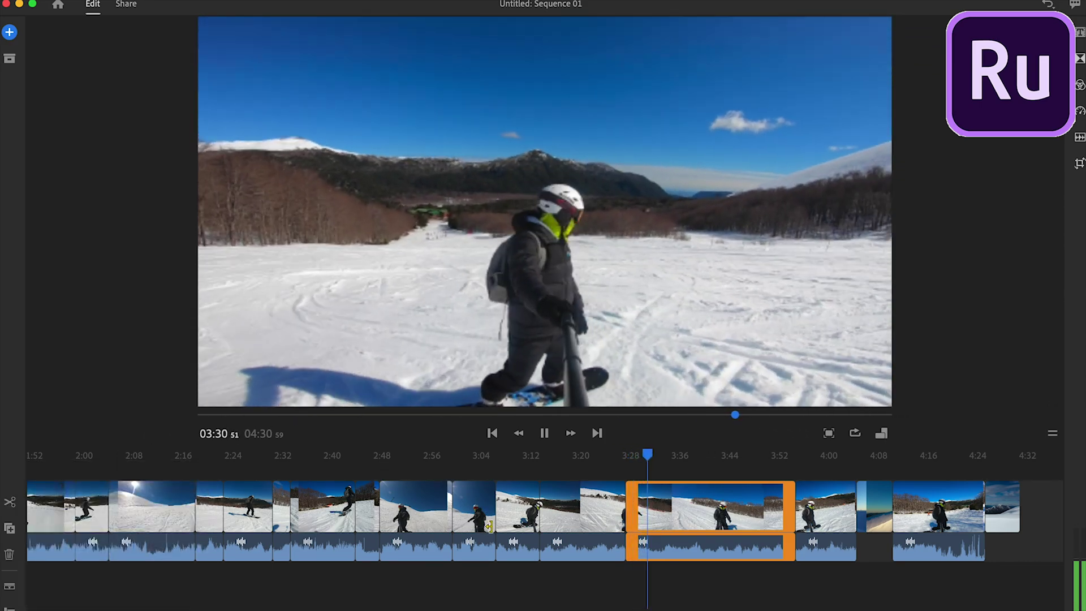
key(space)
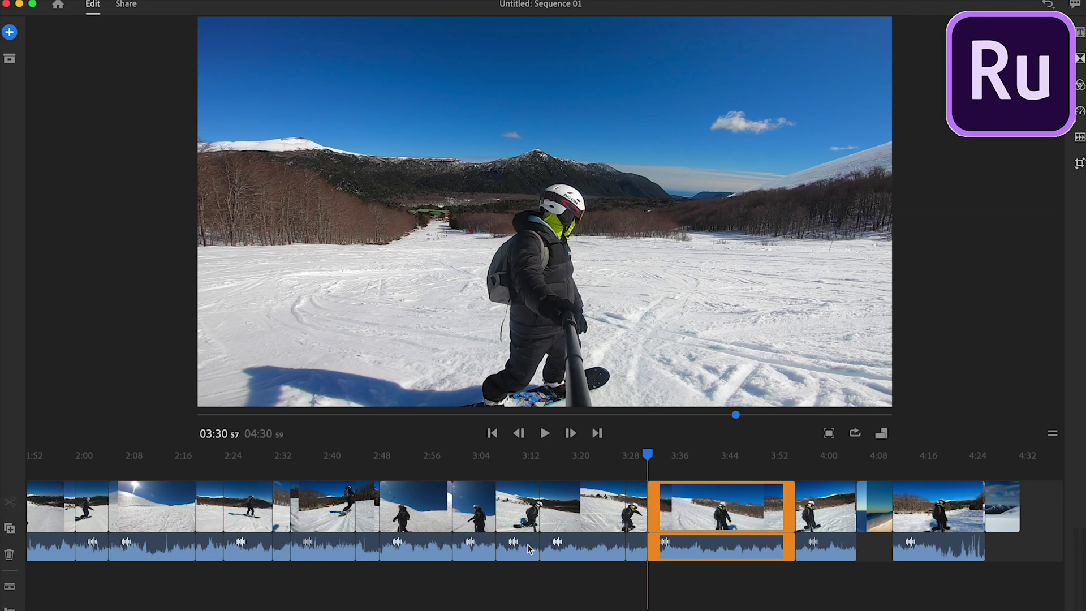
key(Delete)
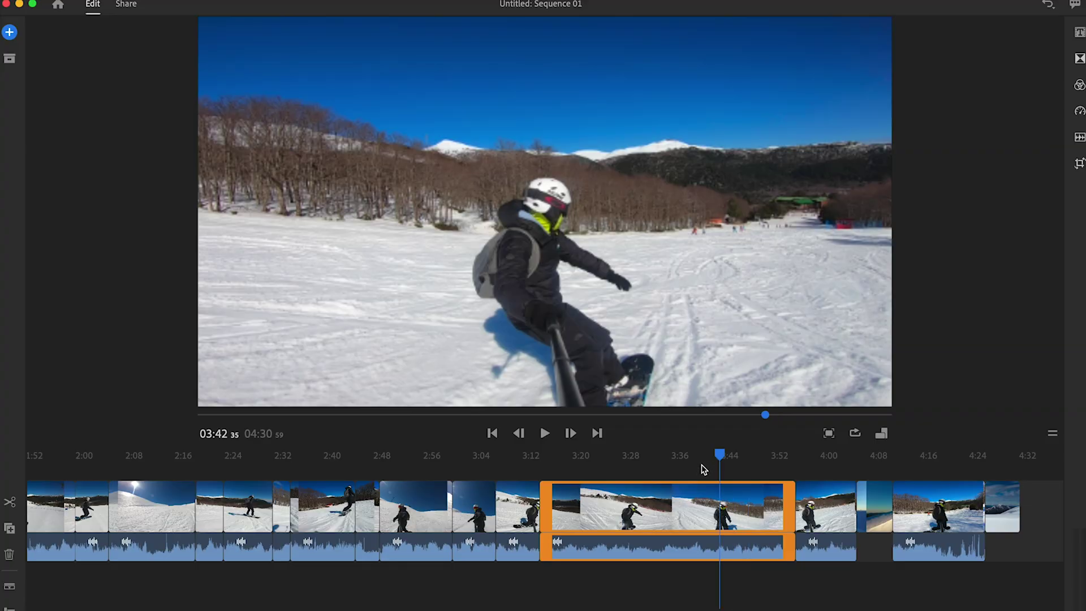
- Review the shot between 3:27 and 3:30, then drag the short highlight clip earlier to about 2:50
drag(716, 469, 636, 478)
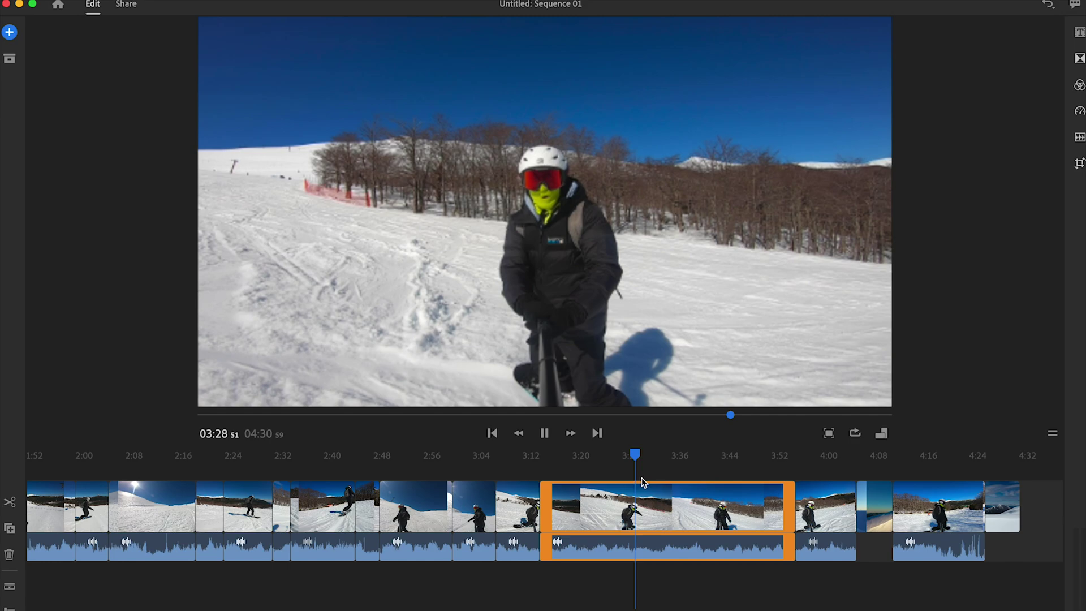
key(space)
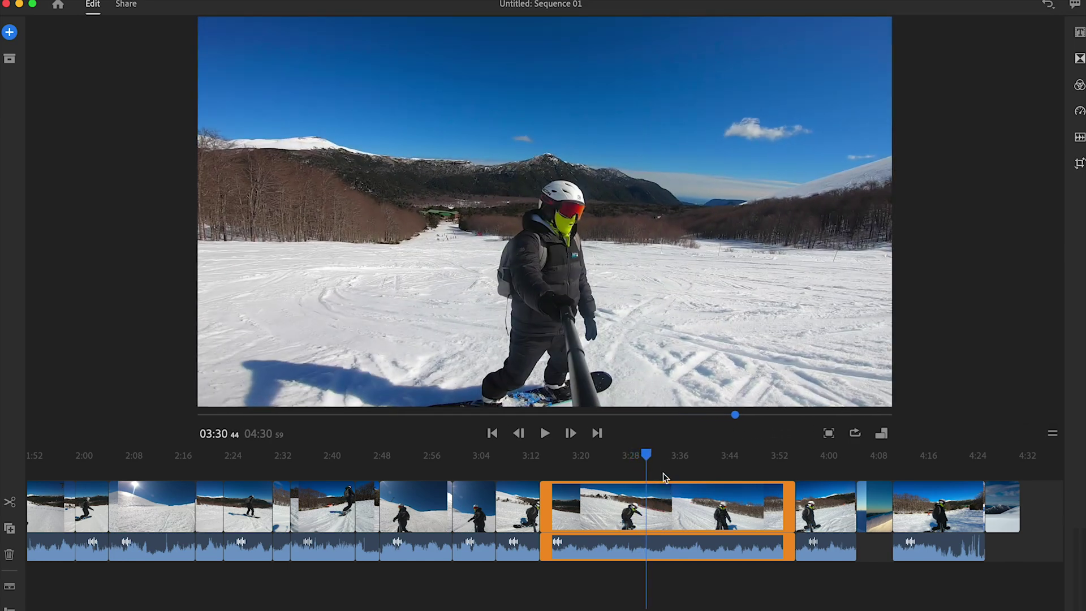
drag(646, 454, 625, 456)
key(space)
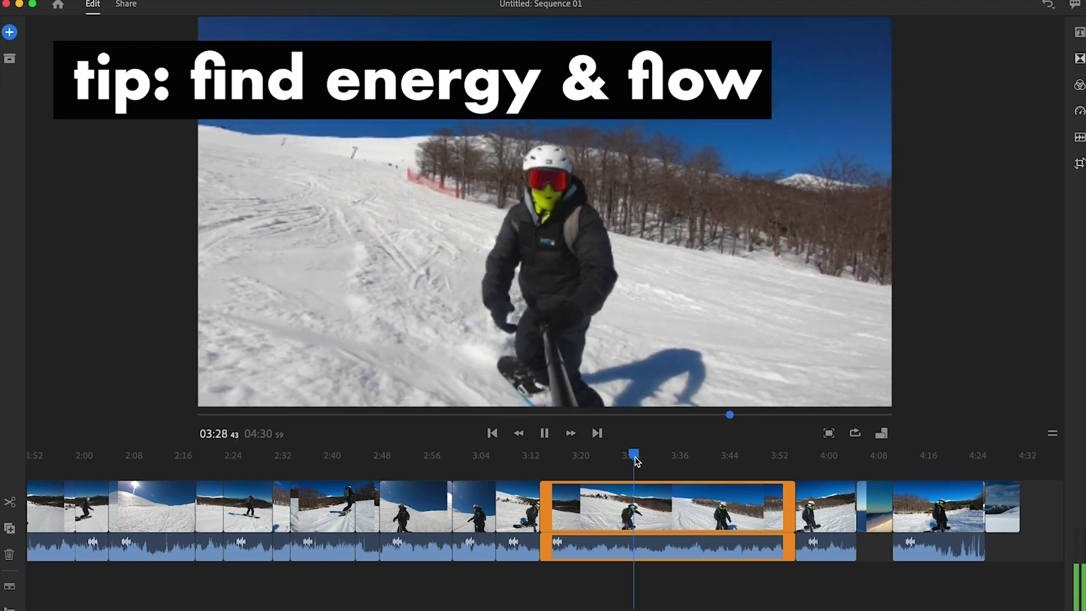
drag(639, 458, 626, 458)
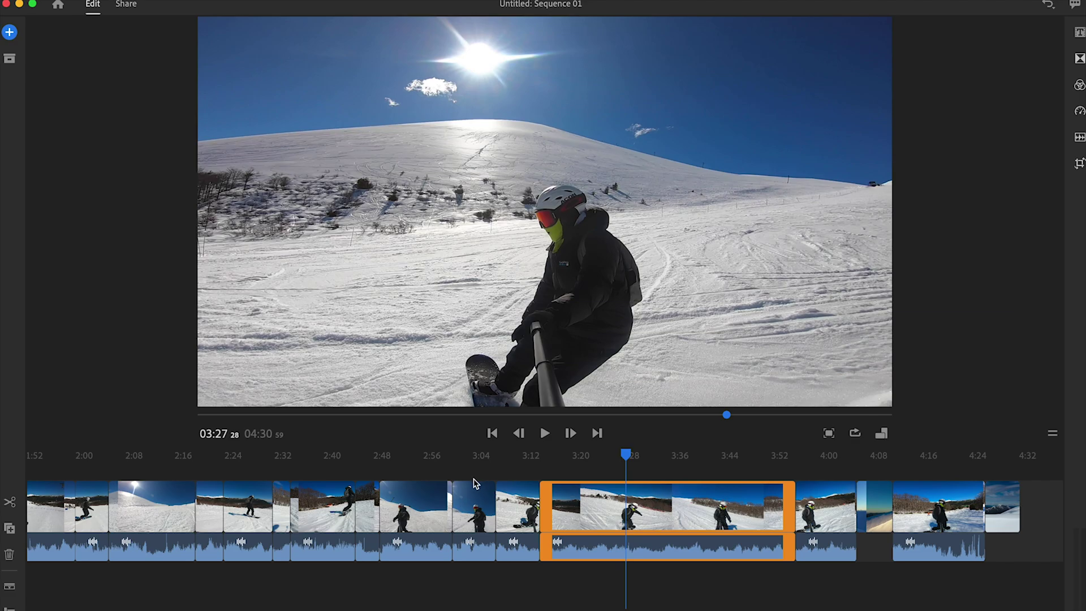
key(space)
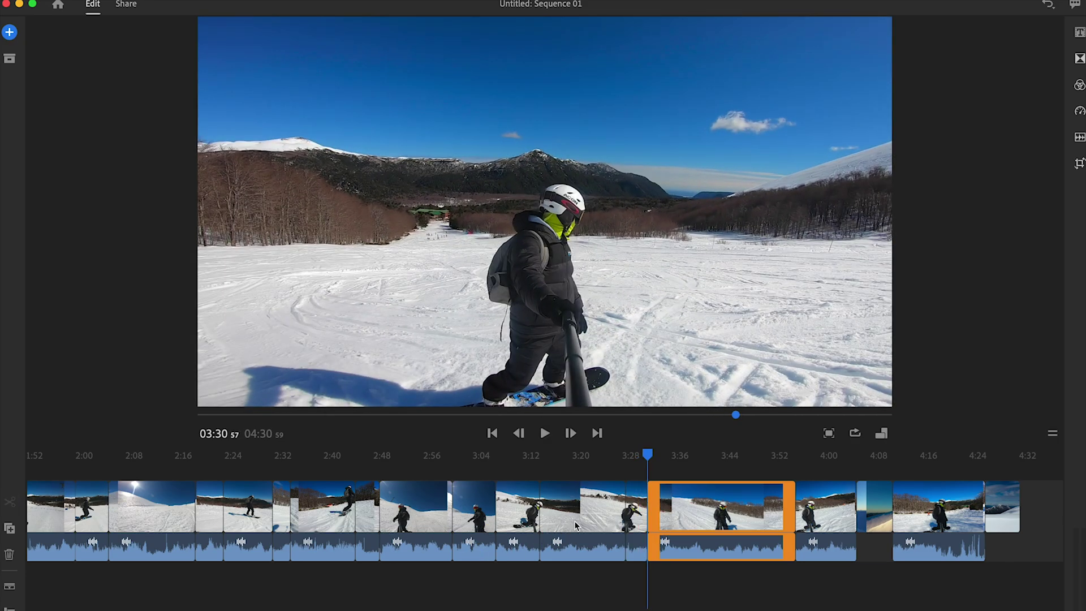
drag(346, 515, 10, 511)
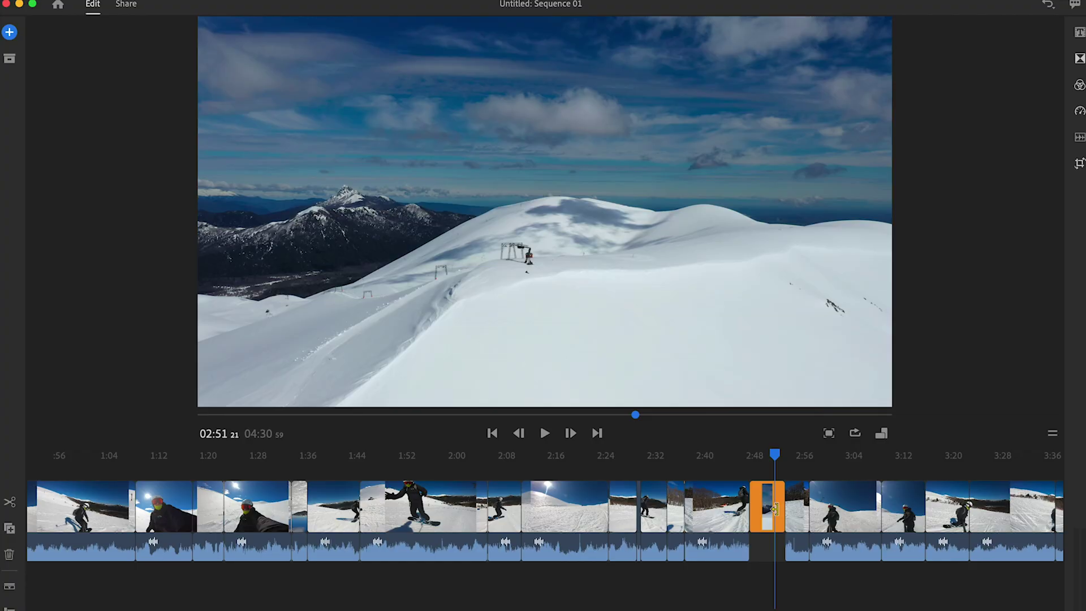
- Move the short highlight clip to the start of the montage
drag(747, 509, 81, 500)
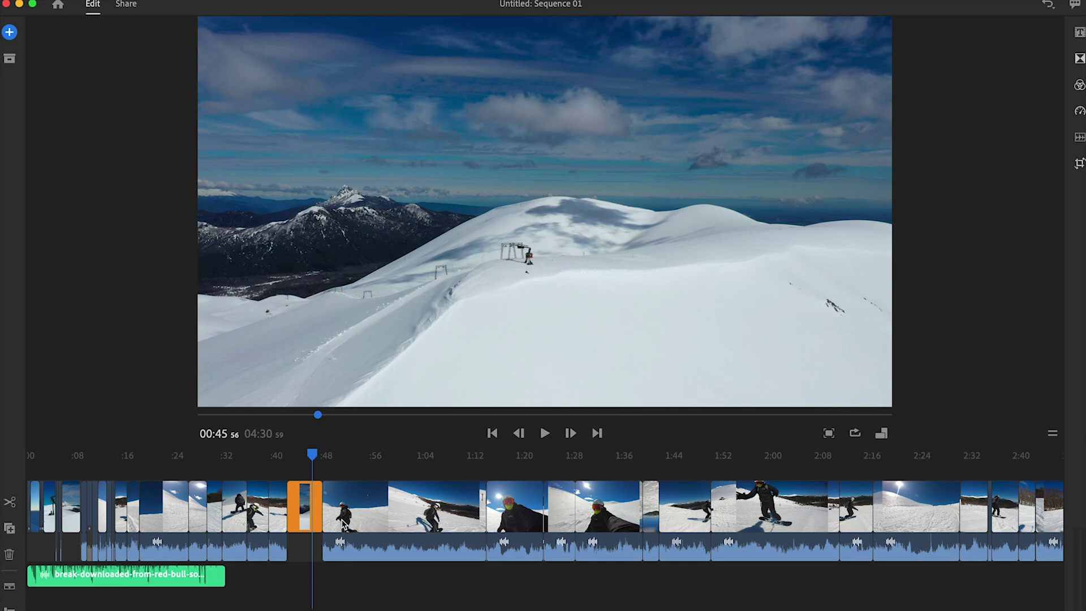
click(402, 518)
scroll(408, 518, right, 2)
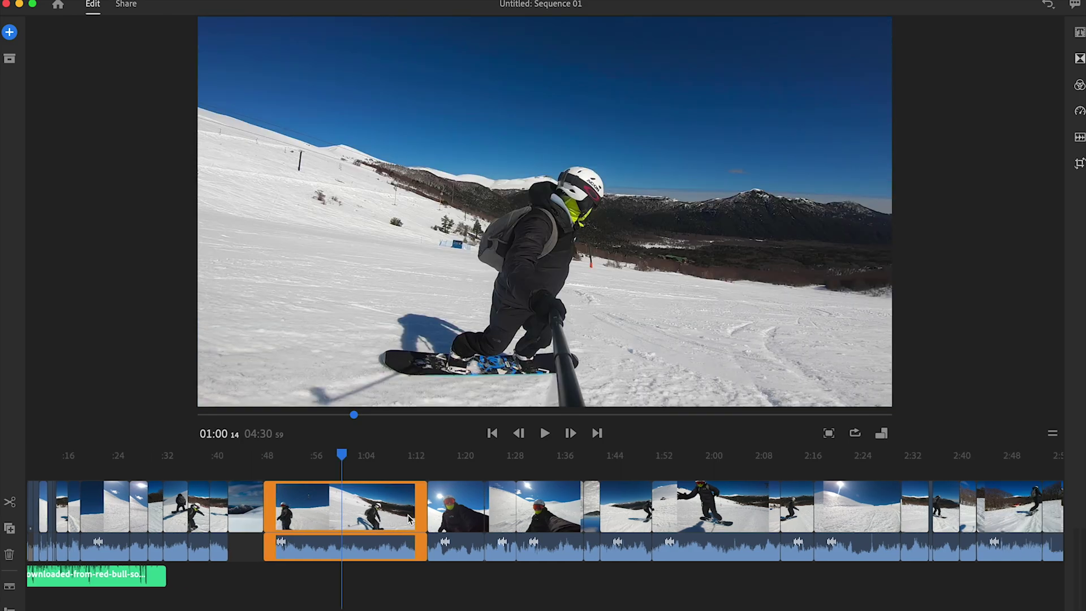
- Delete every clip from 1:00 to the end, leaving a 47-second sequence
key(minus)
drag(899, 520, 213, 521)
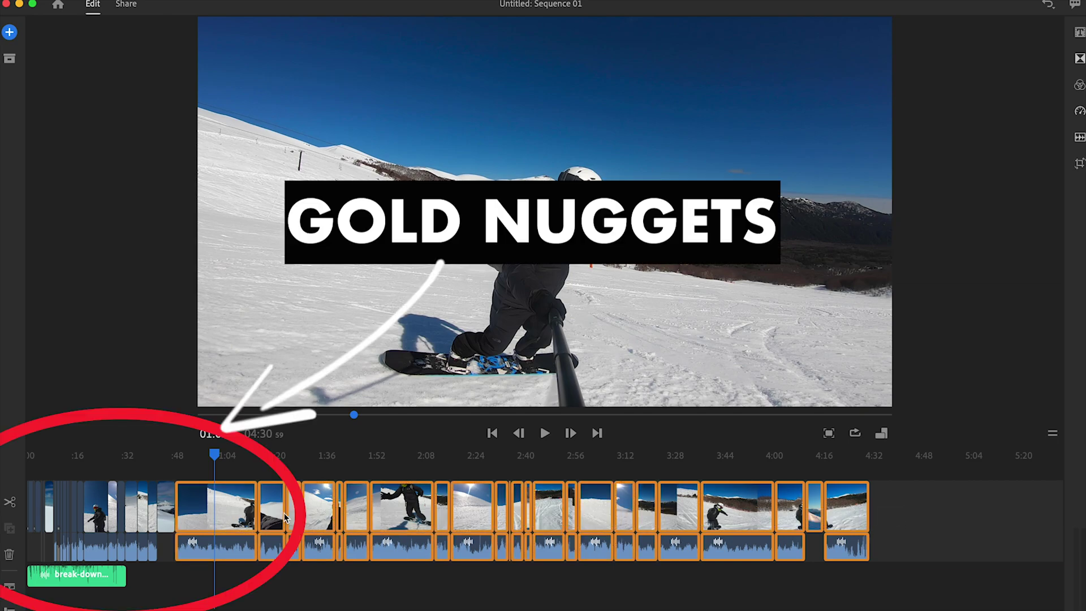
key(Delete)
key(equal)
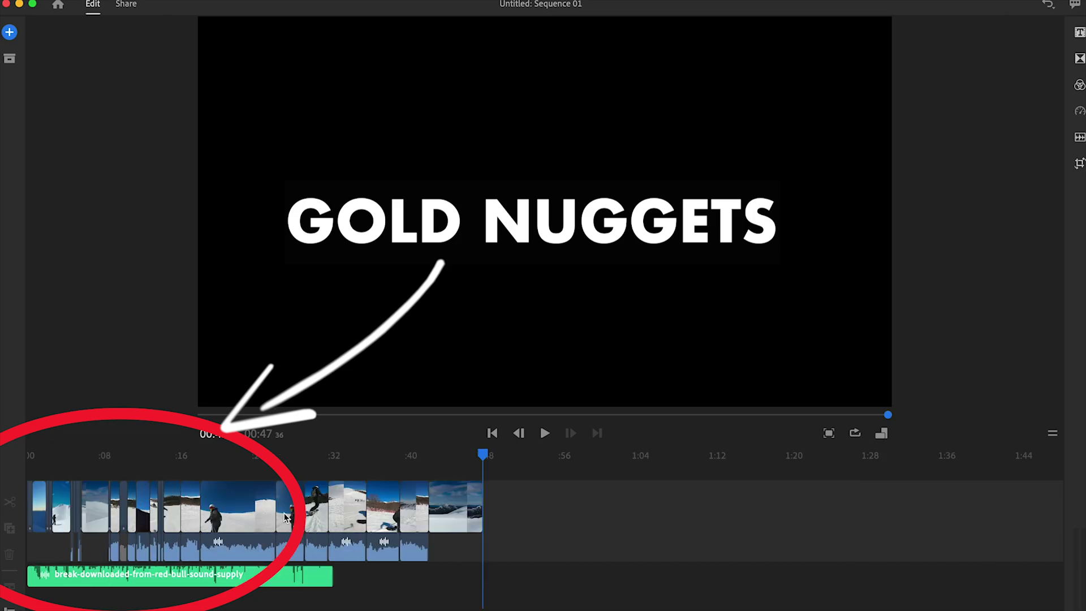
key(equal)
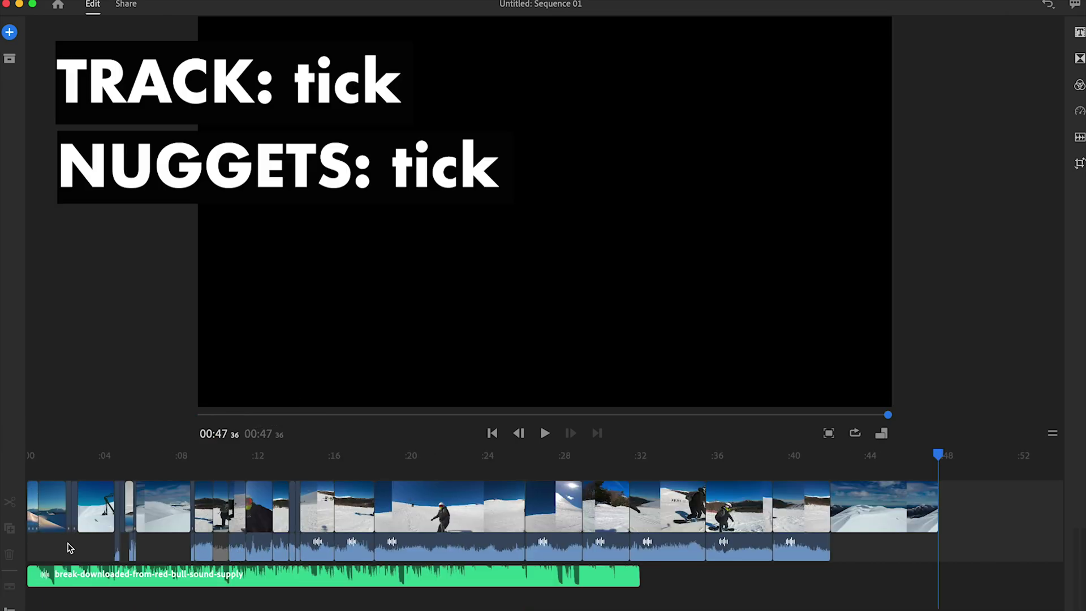
- Return to the sequence start and select the break music clip
drag(69, 470, 29, 462)
click(82, 570)
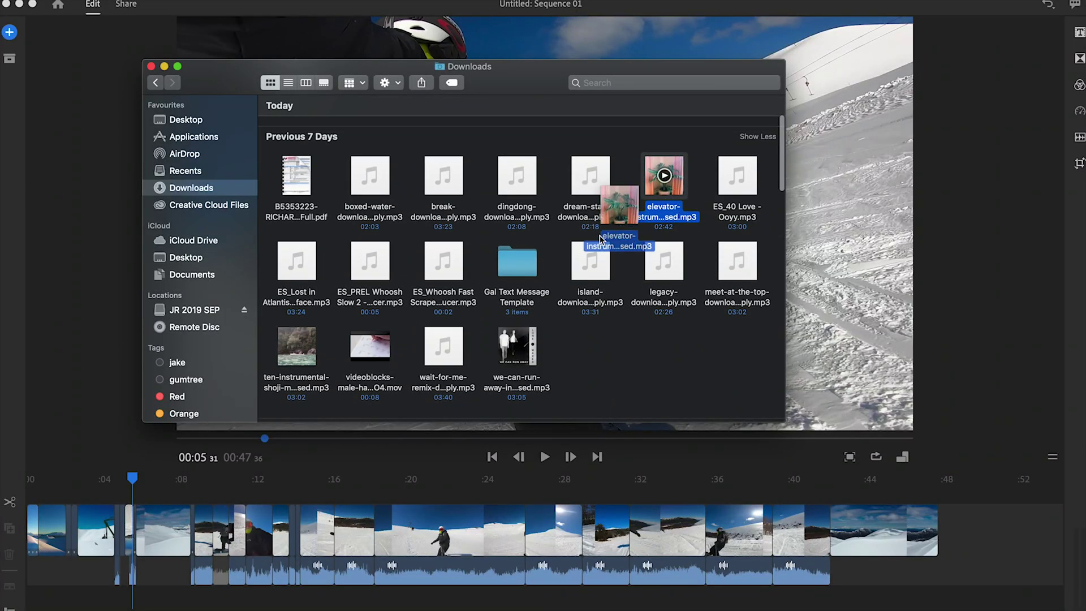
- Add the elevator instrumental mp3 from Downloads to the Rush timeline
drag(181, 604, 134, 599)
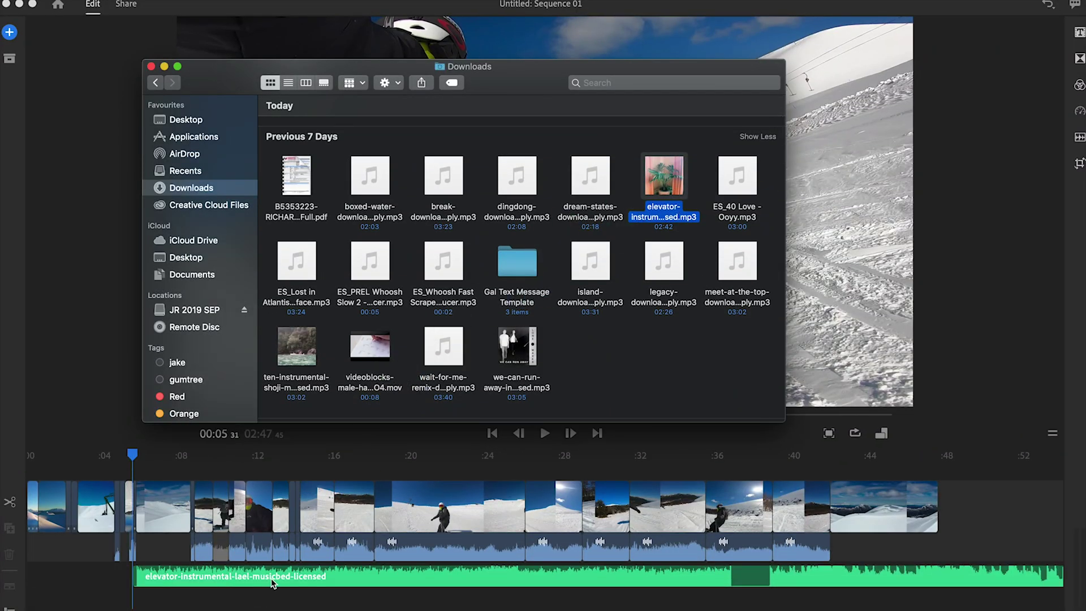
click(276, 582)
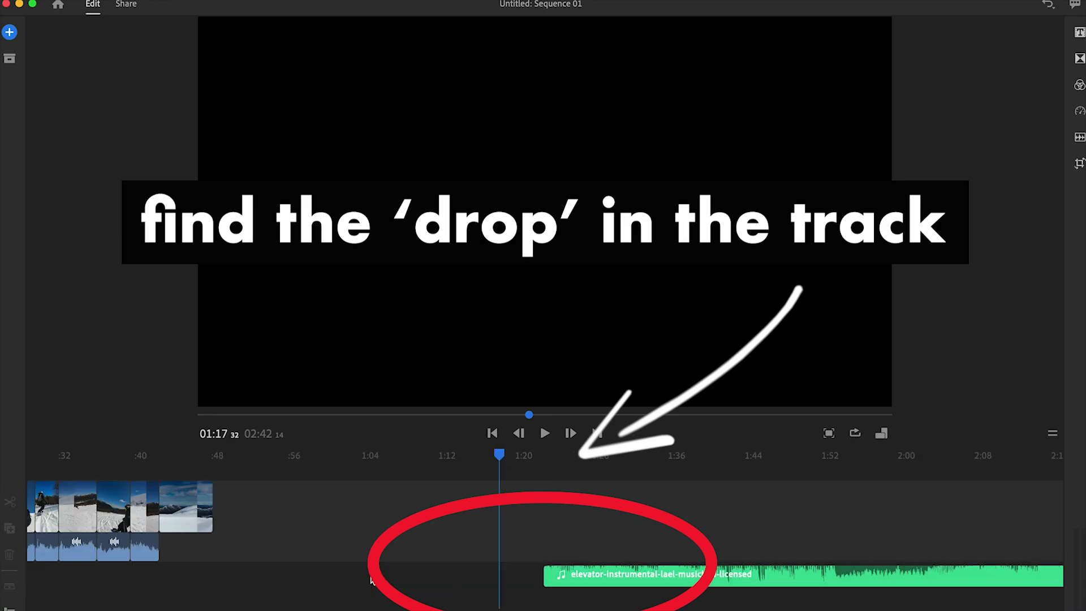
- Slide the elevator music clip left so its drop near 1:23 plays under the montage
drag(597, 575, 188, 588)
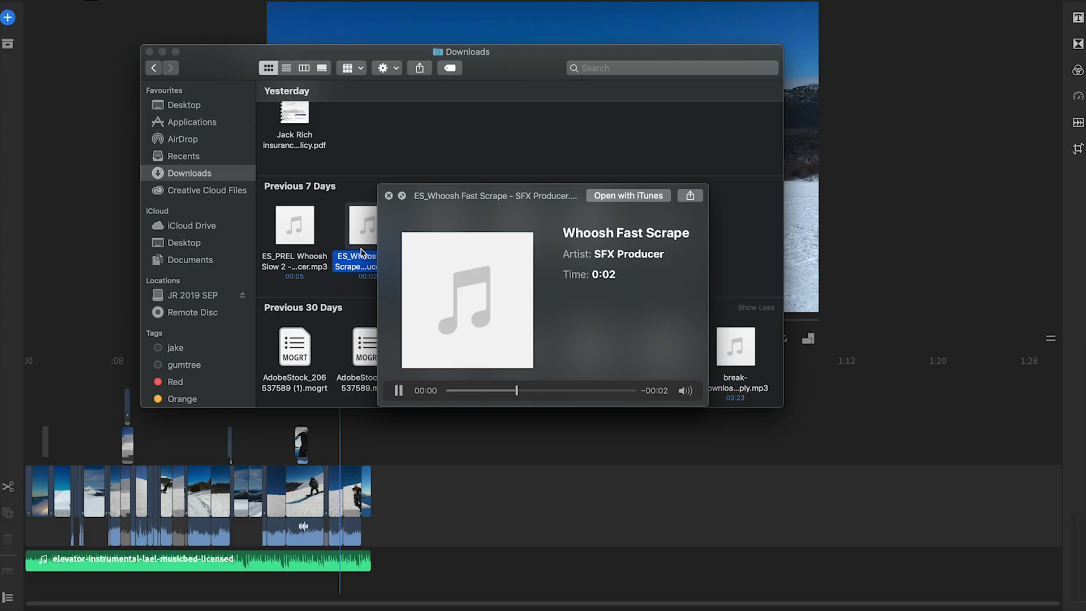
- Preview the ES_Whoosh Fast Scrape mp3 and add it to the timeline
key(space)
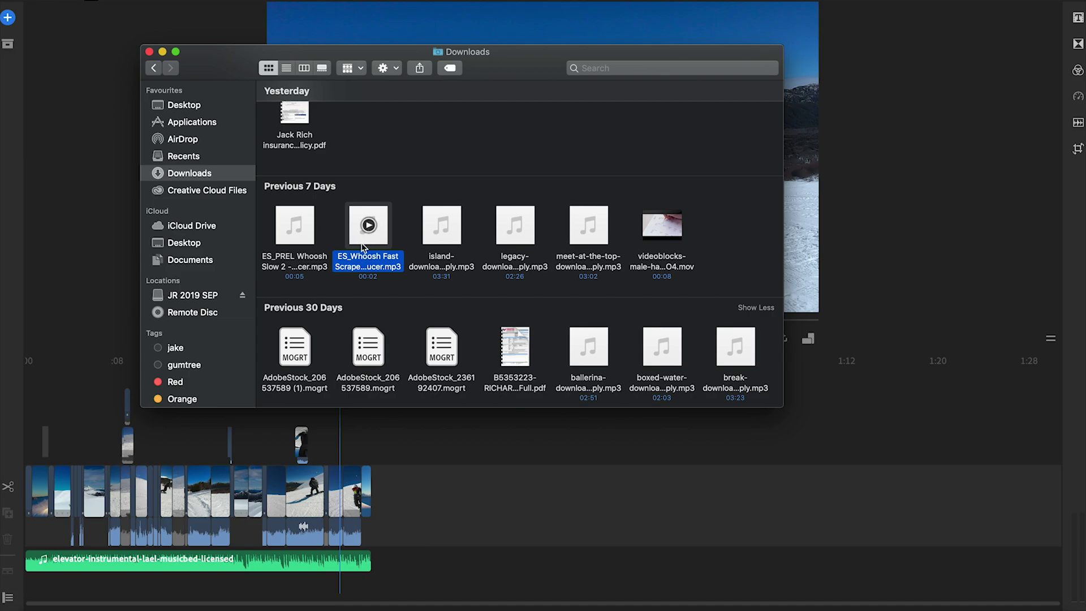
drag(439, 559, 438, 559)
click(451, 530)
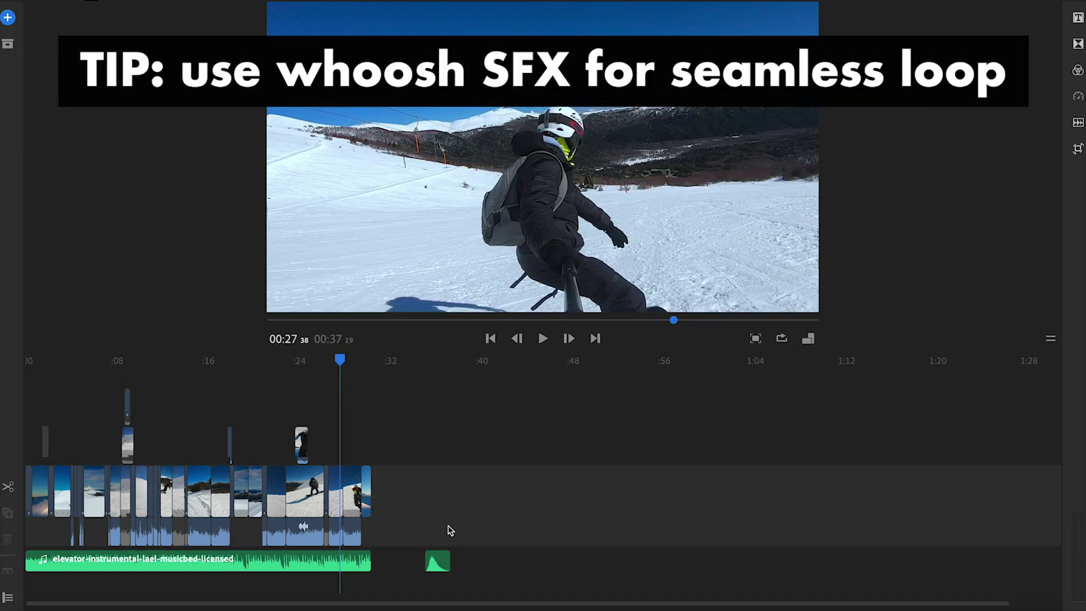
click(438, 560)
- Place the whoosh clip on its own audio track just before :36
scroll(438, 563, up, 10)
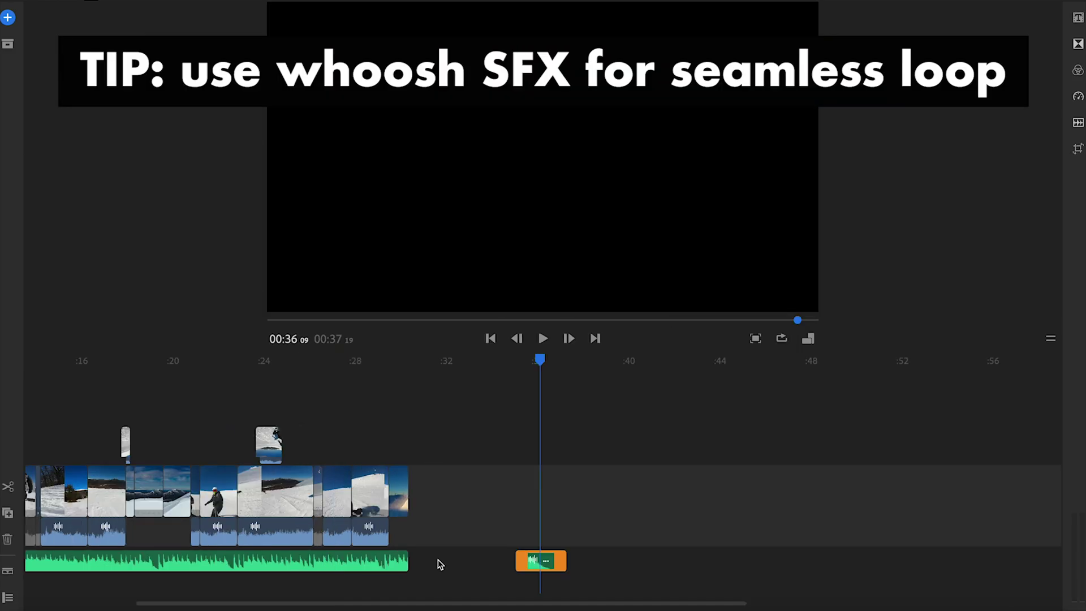
drag(540, 360, 469, 380)
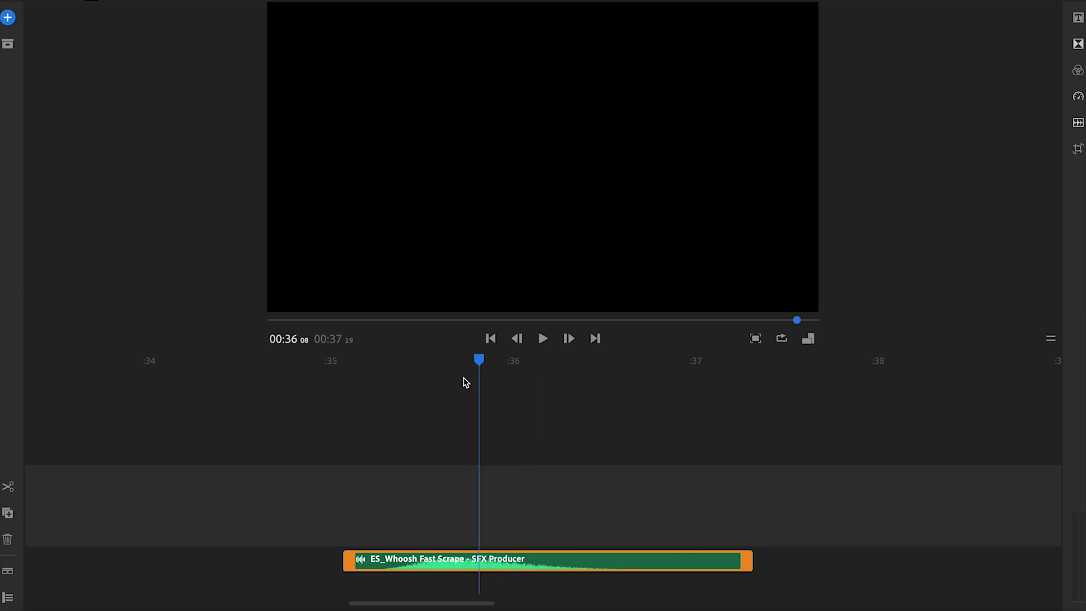
drag(373, 568, 34, 561)
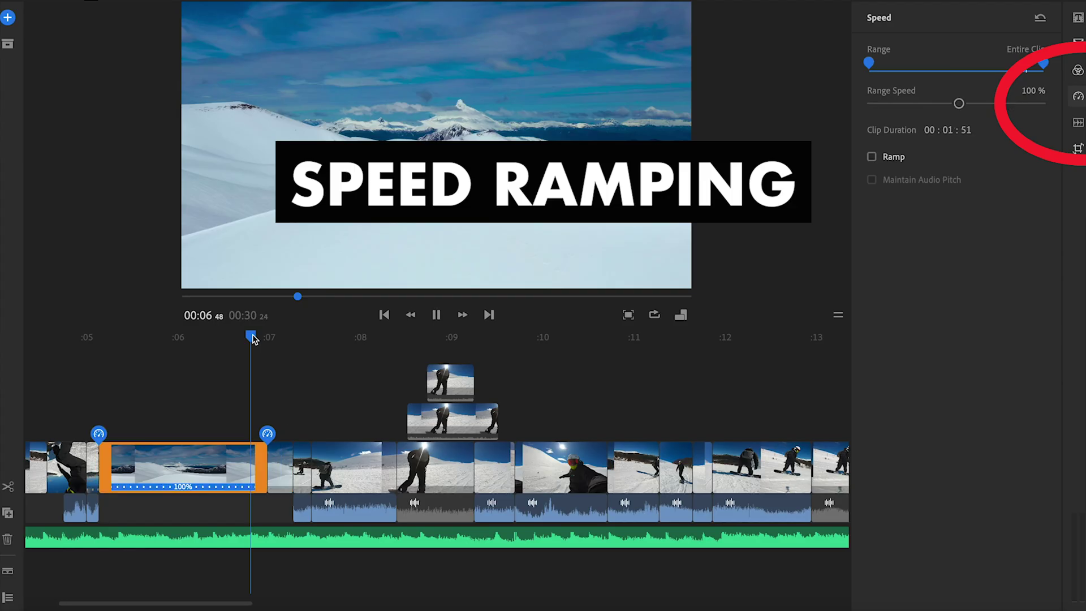
- Pause and return to about 7.2 seconds, placing the playhead in the clip to speed up
key(space)
drag(353, 339, 305, 399)
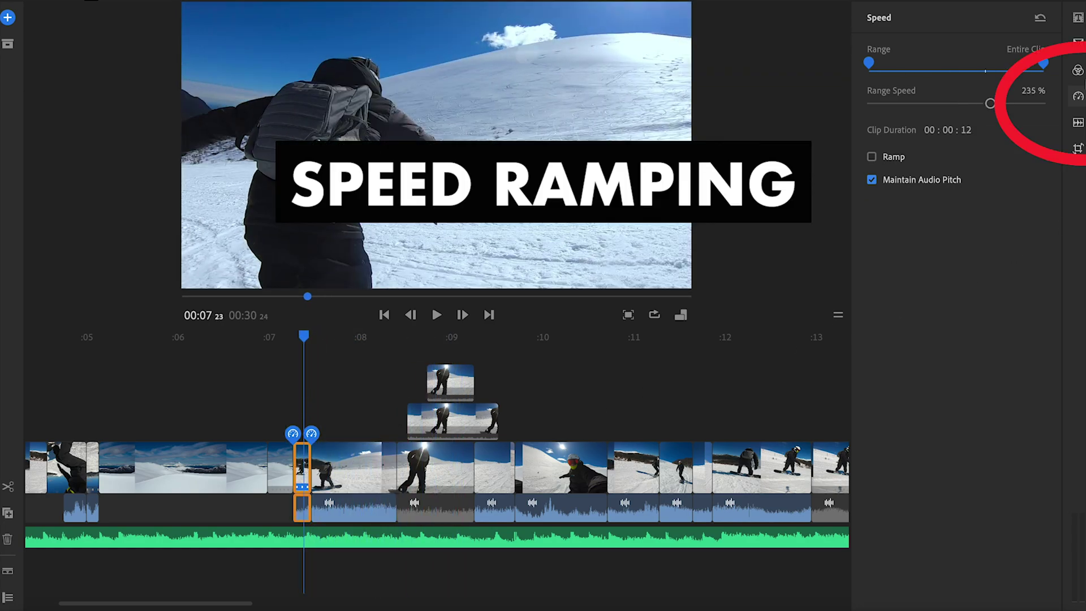
click(339, 472)
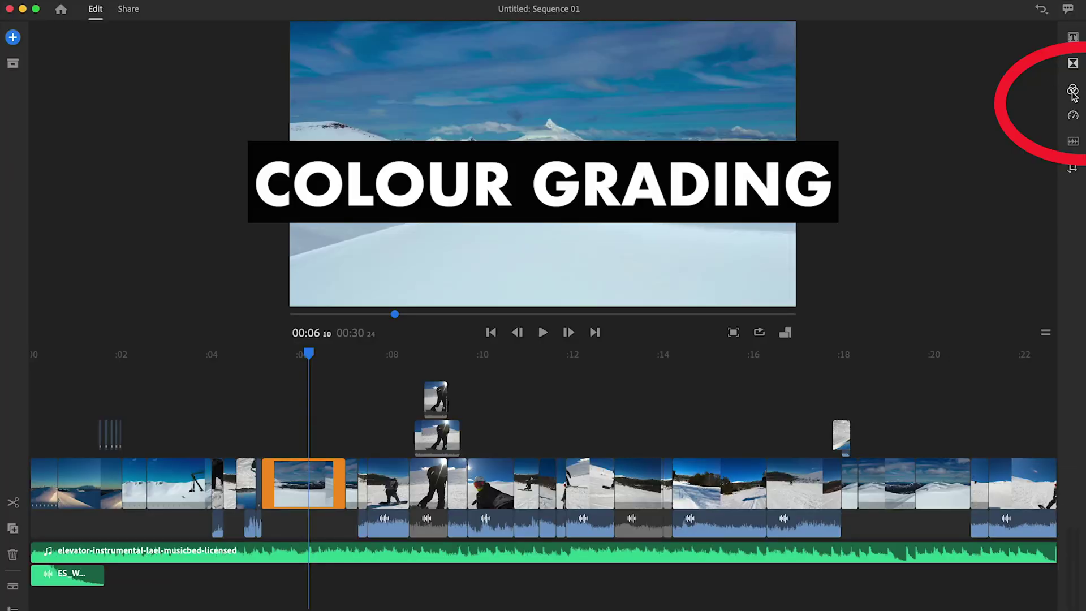
- In the Color panel, preview the SL Fuji preset, then set the preset back to None
click(1072, 92)
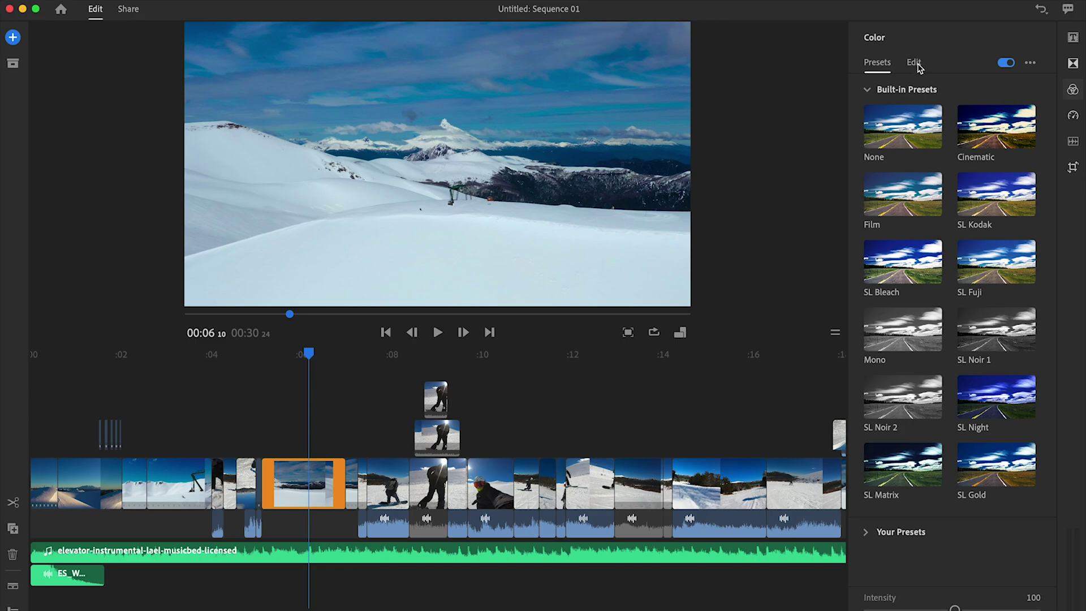
click(897, 147)
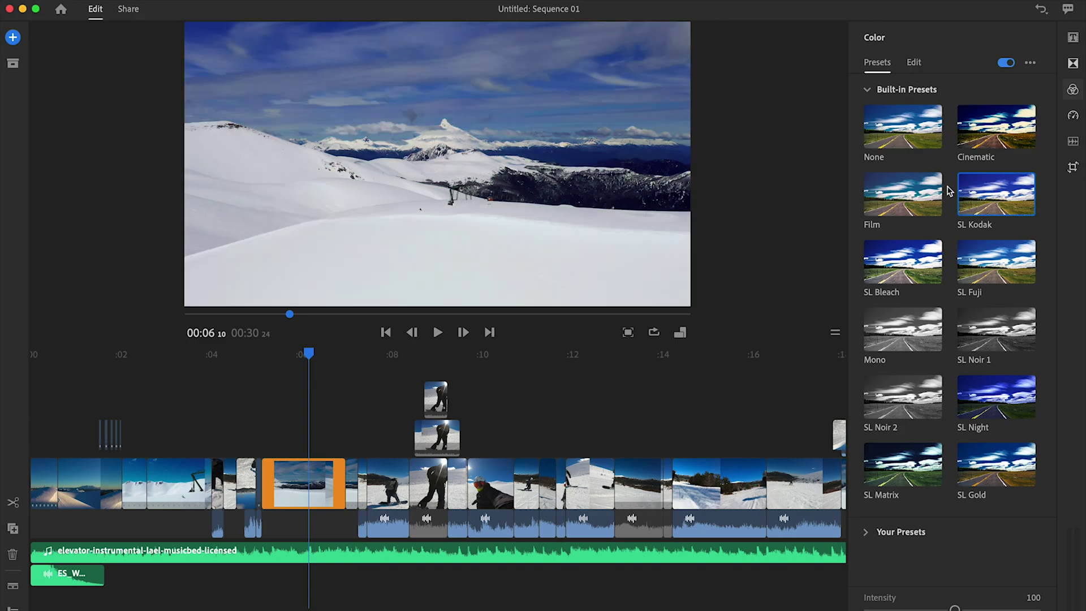
click(1002, 267)
click(922, 146)
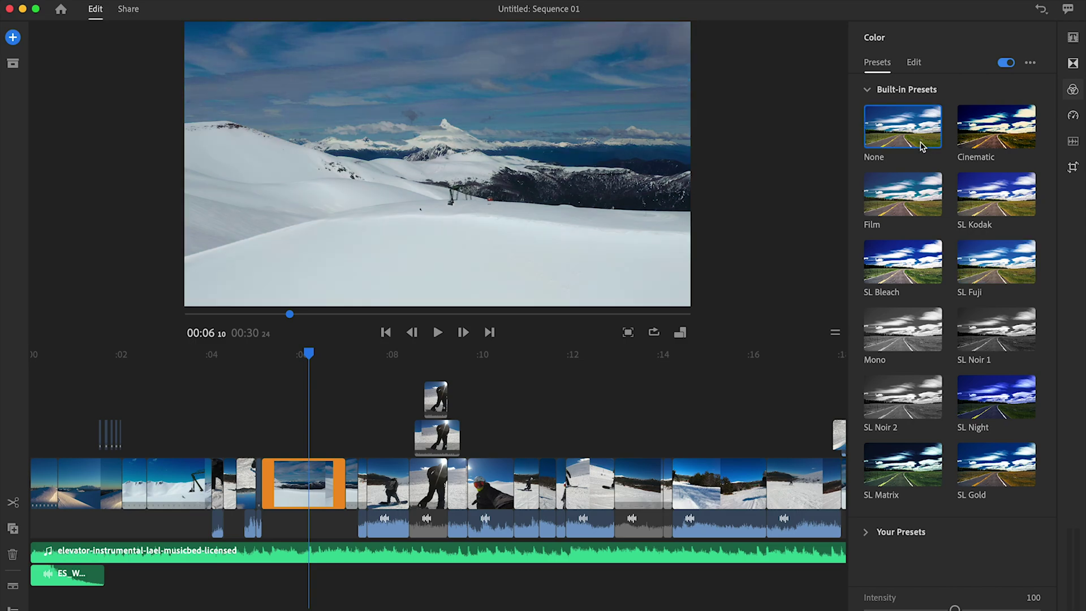
- Set the Basic sliders to contrast 41, highlights 11, shadows -14, vibrance 44, saturation 128
click(914, 63)
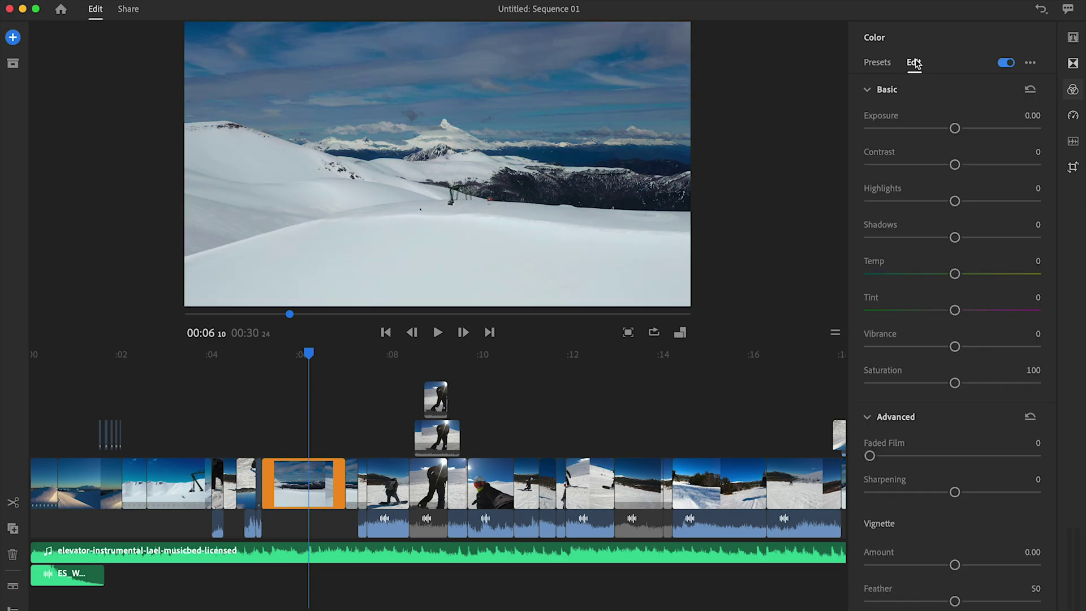
drag(954, 164, 986, 165)
drag(954, 201, 937, 202)
drag(955, 238, 942, 238)
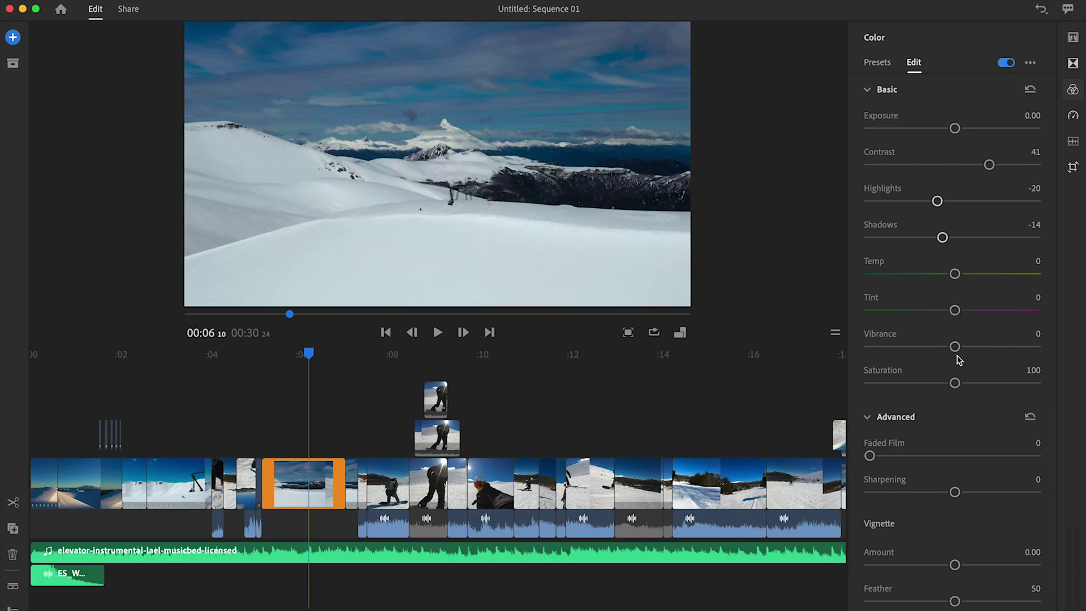
drag(954, 347, 991, 347)
drag(954, 383, 978, 383)
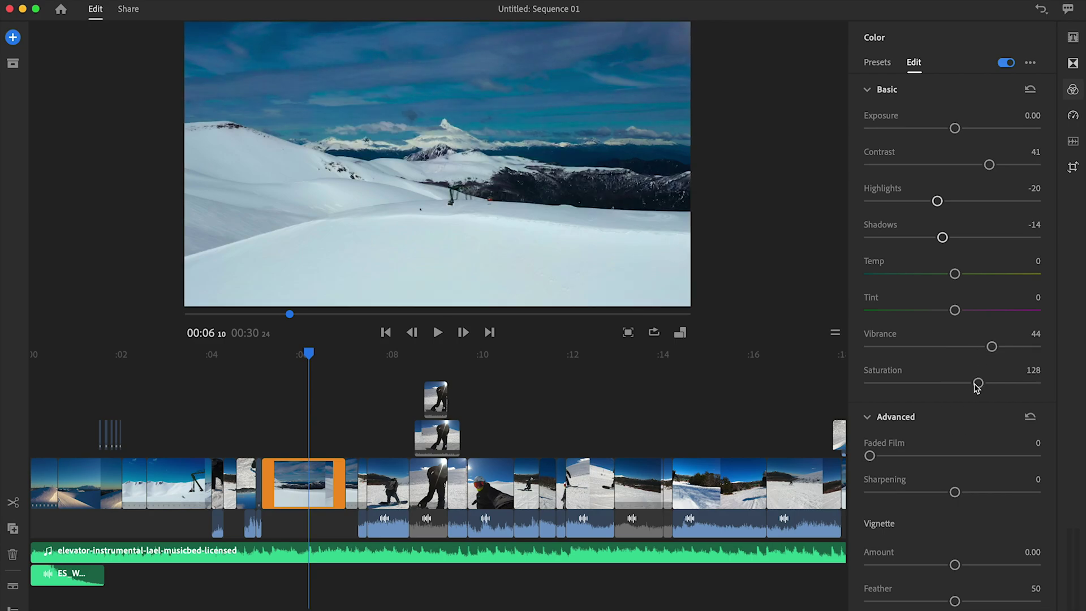
drag(937, 200, 963, 201)
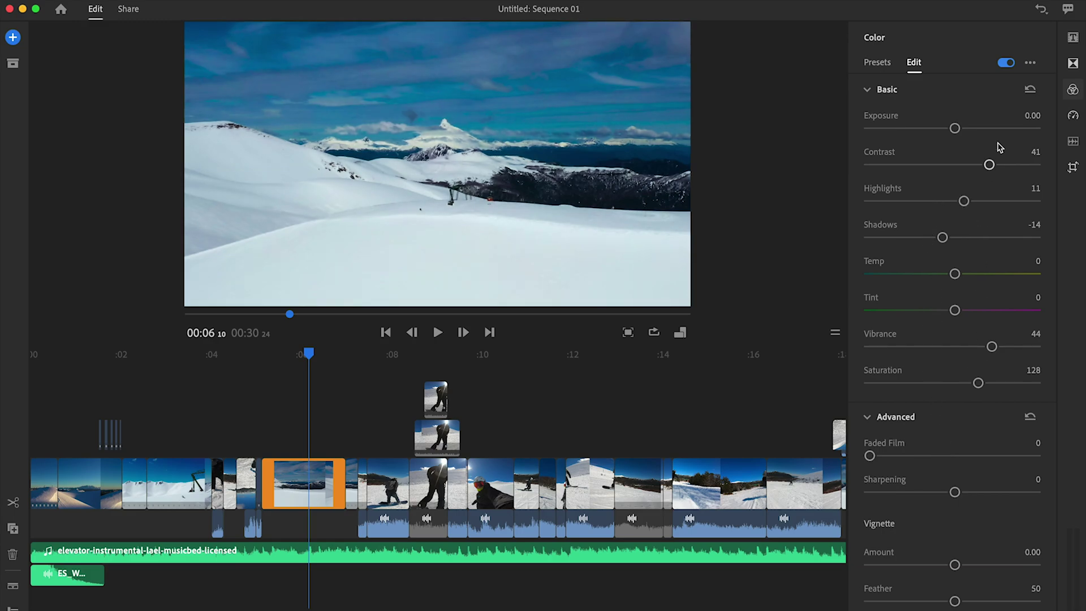
- Start a new colour preset from the current grade and replace its default name
click(1032, 65)
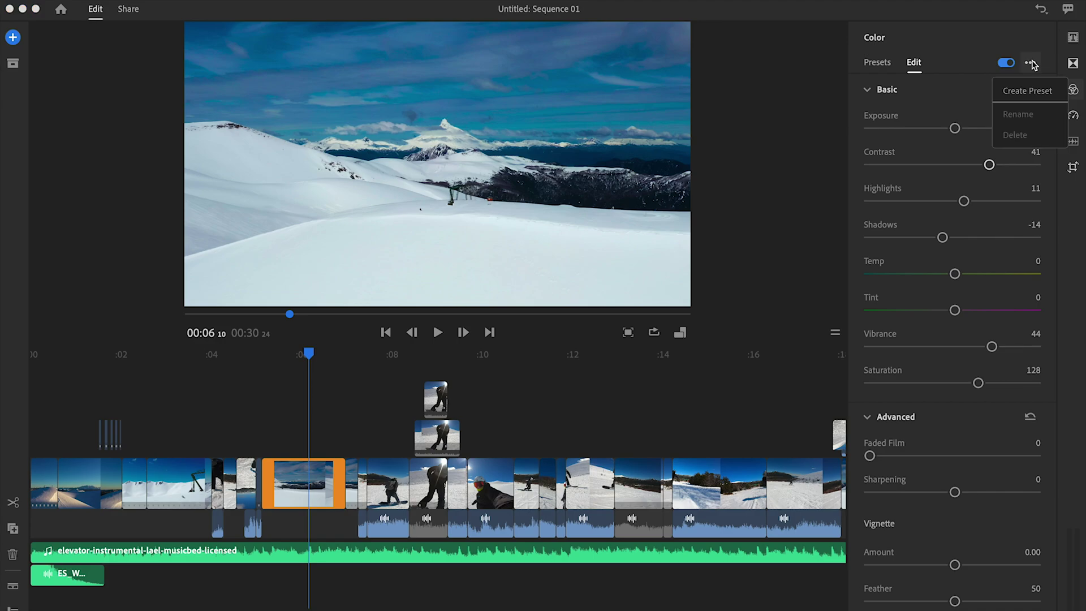
click(1026, 86)
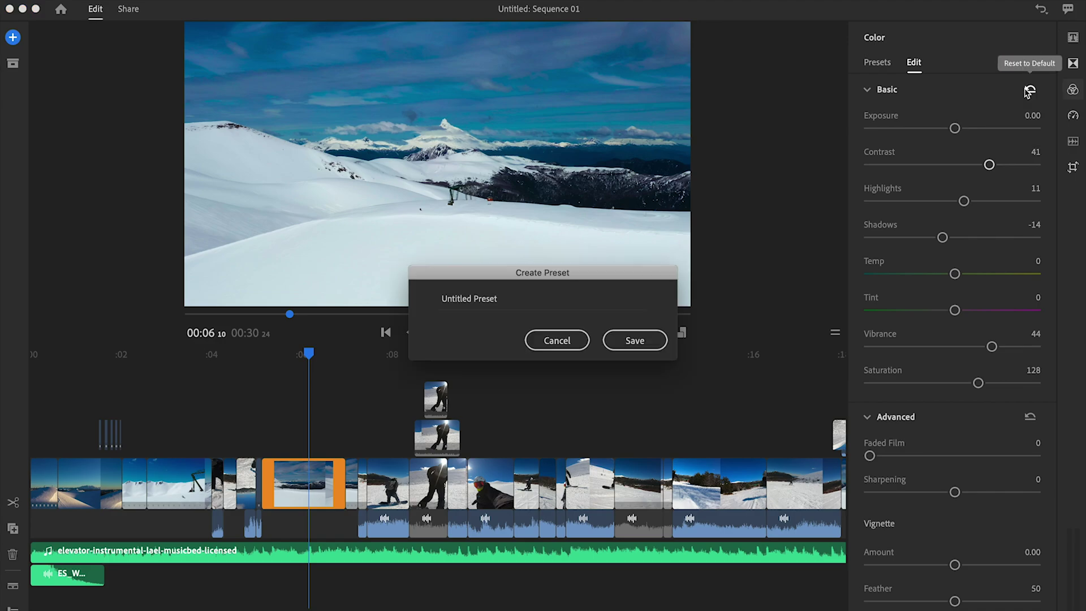
click(485, 300)
drag(499, 298, 444, 294)
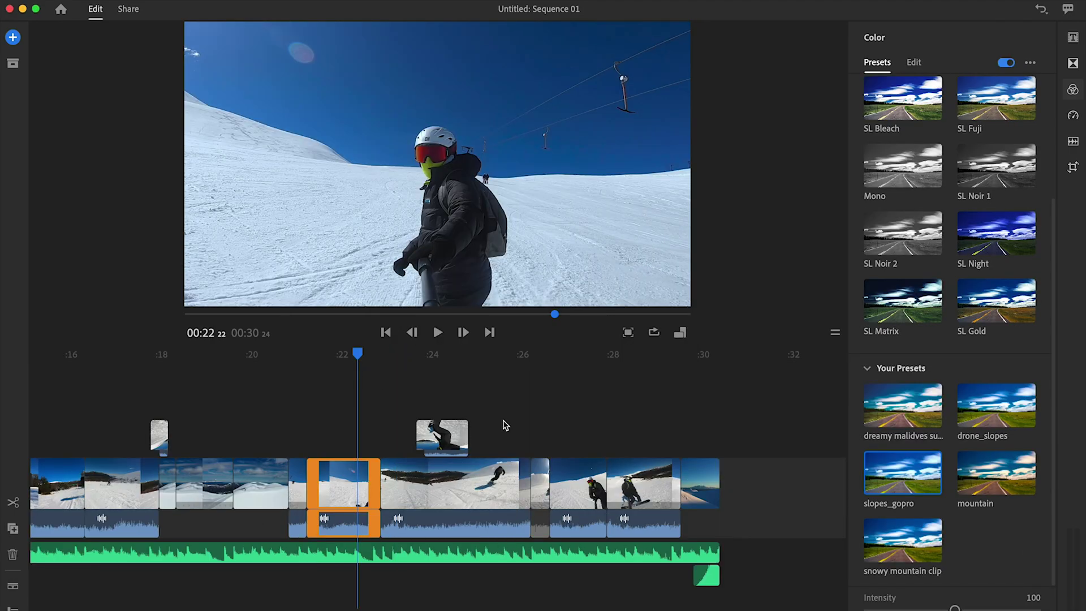
- Compare the snowy mountain, drone_slopes and slopes_gopro presets, settling on slopes_gopro
click(905, 548)
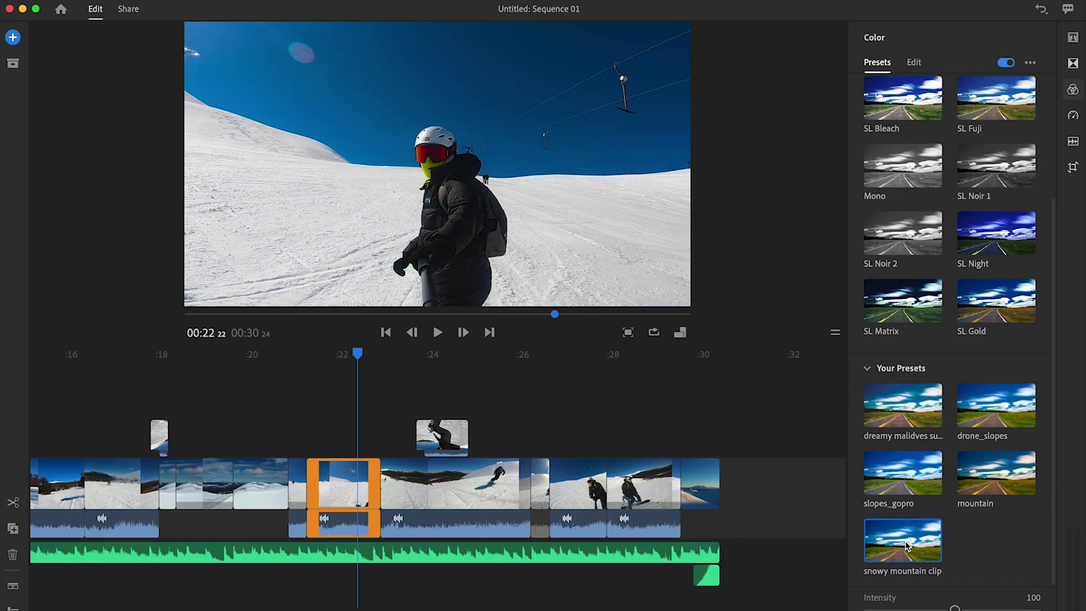
click(992, 416)
click(908, 475)
click(975, 423)
click(914, 483)
click(898, 546)
click(900, 499)
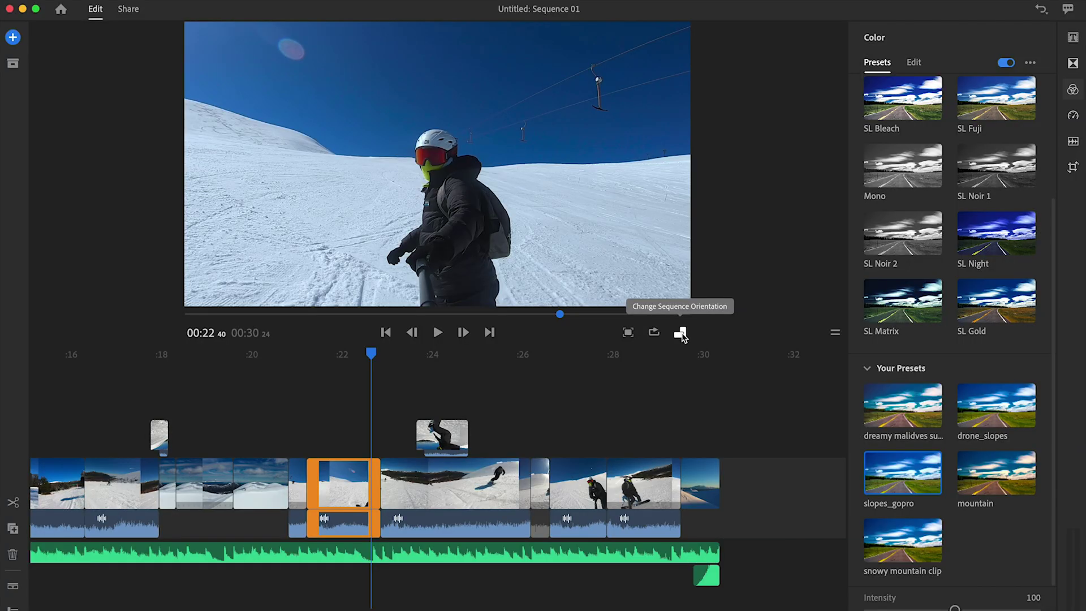
- Switch the sequence orientation to Portrait and check the clips' scale
click(680, 333)
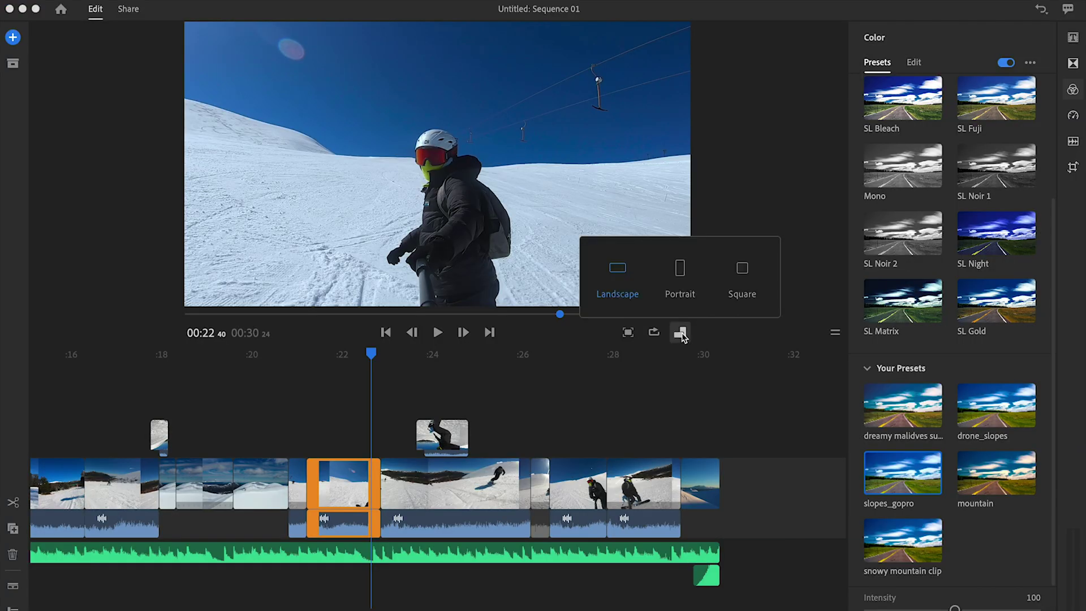
click(680, 274)
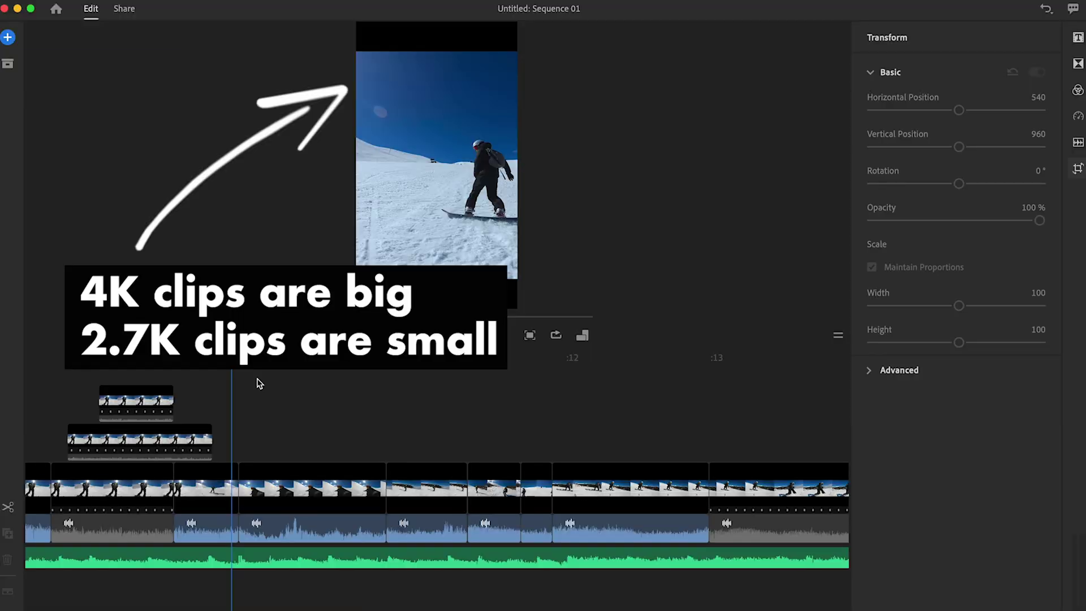
click(254, 379)
click(412, 390)
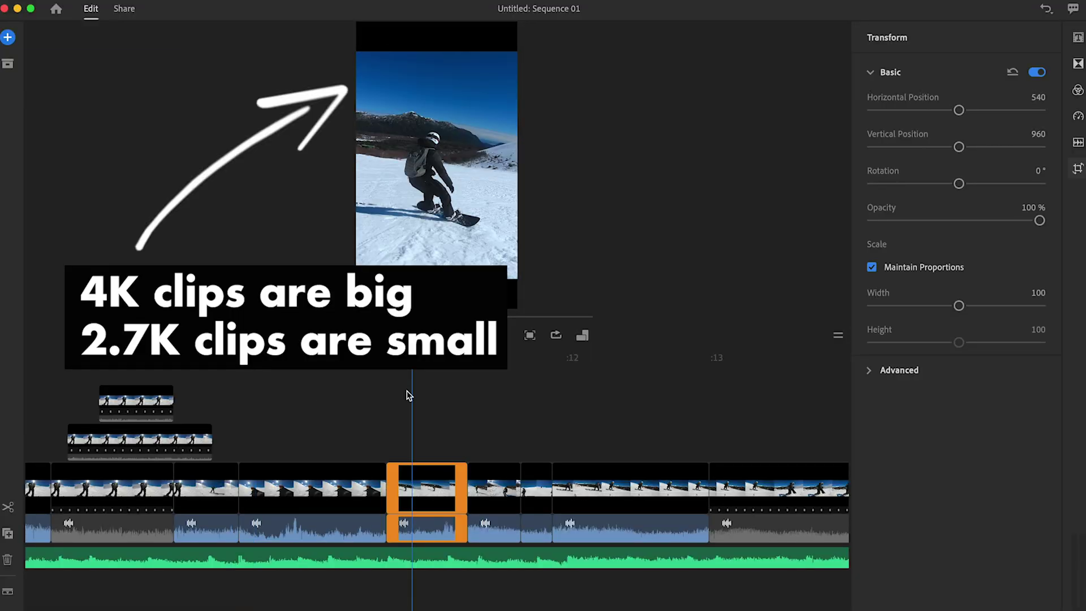
- Raise the undersized clips' Transform width from 71 to 100 to fill the vertical frame
click(516, 393)
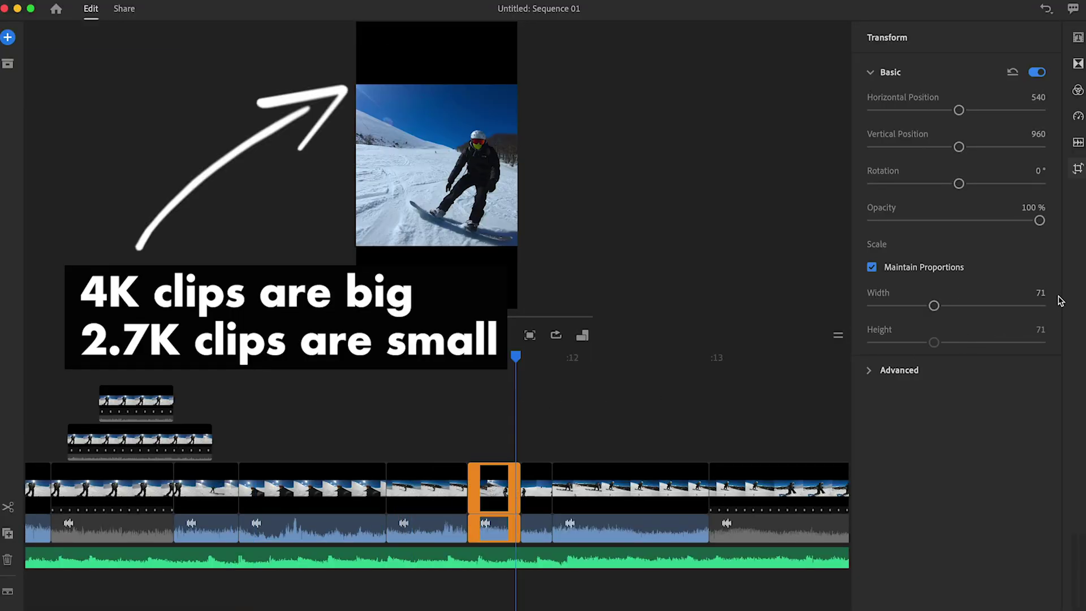
click(1041, 292)
text(1)
key(Return)
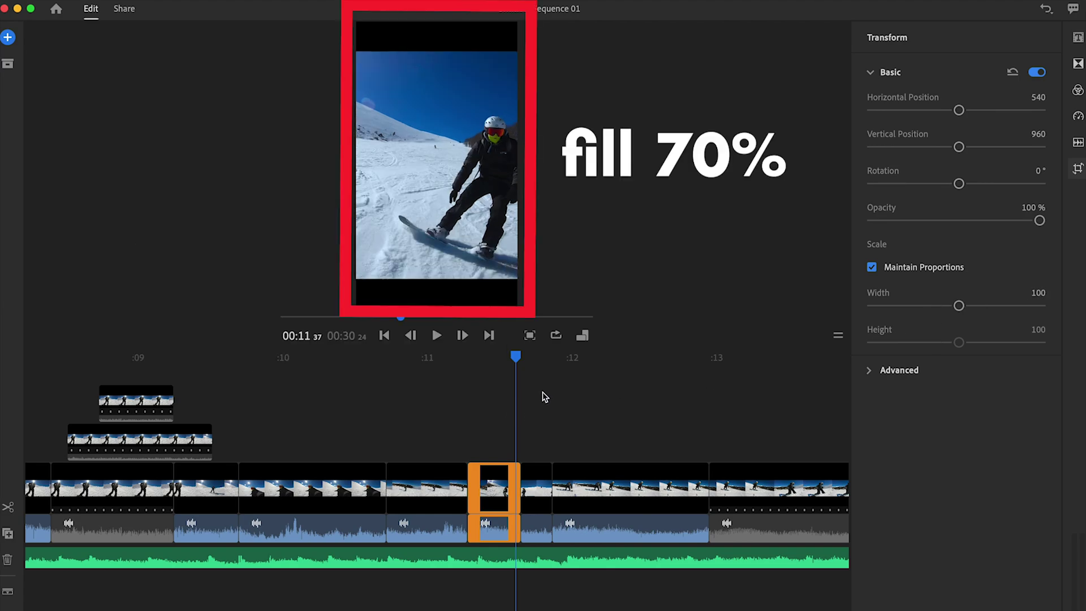
click(542, 394)
text(100)
key(Return)
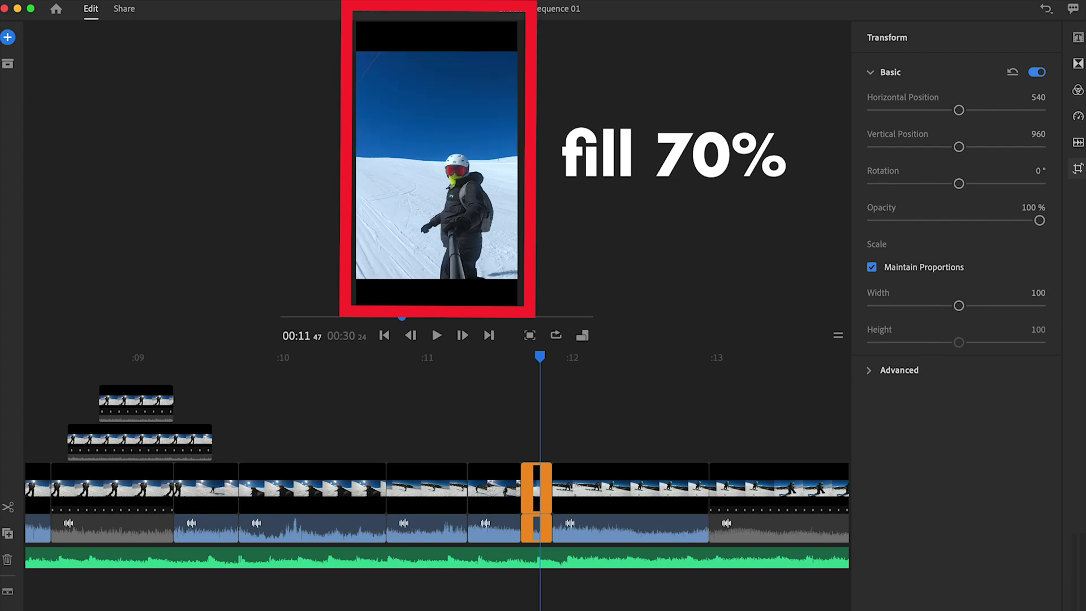
click(589, 390)
click(1040, 292)
text(100)
key(Return)
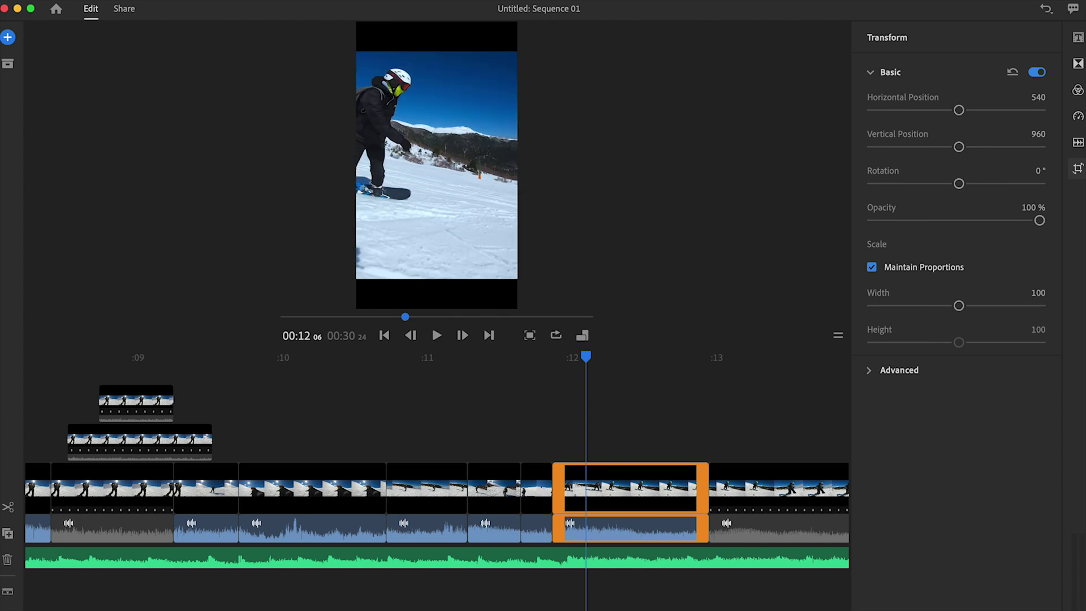
click(749, 421)
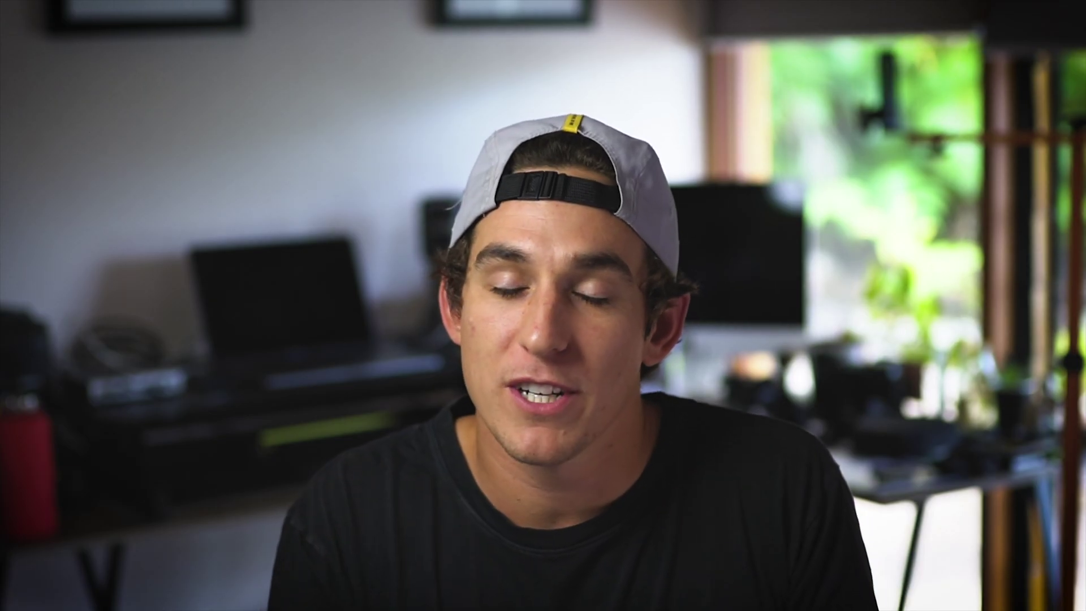